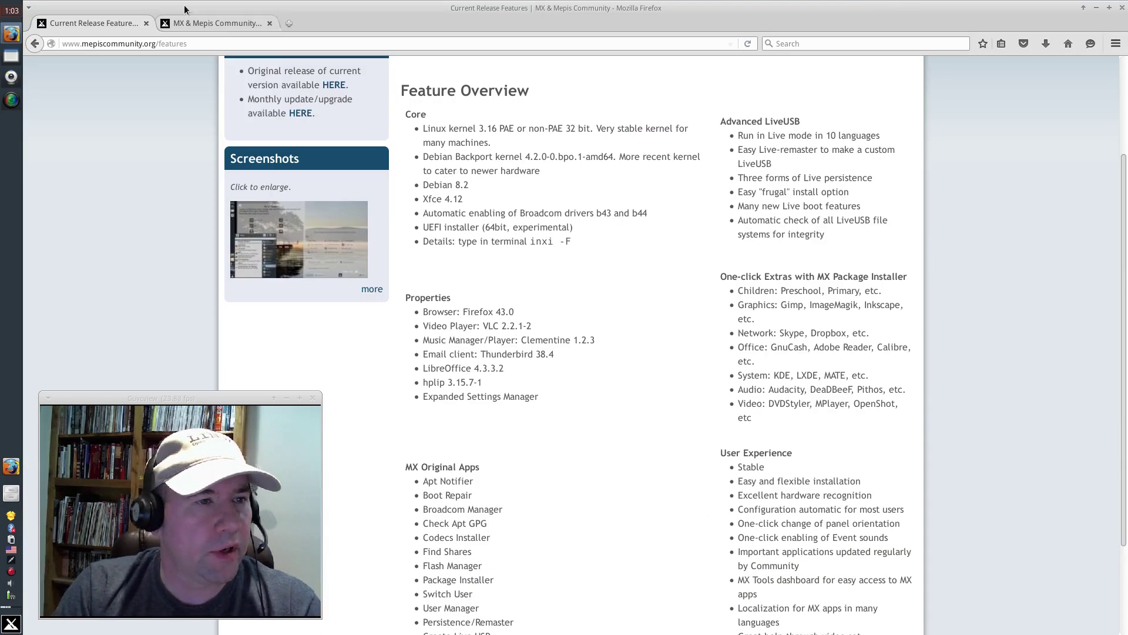
{"action": "left_click", "coordinate": [192, 20]}
{"action": "left_click", "coordinate": [76, 23]}
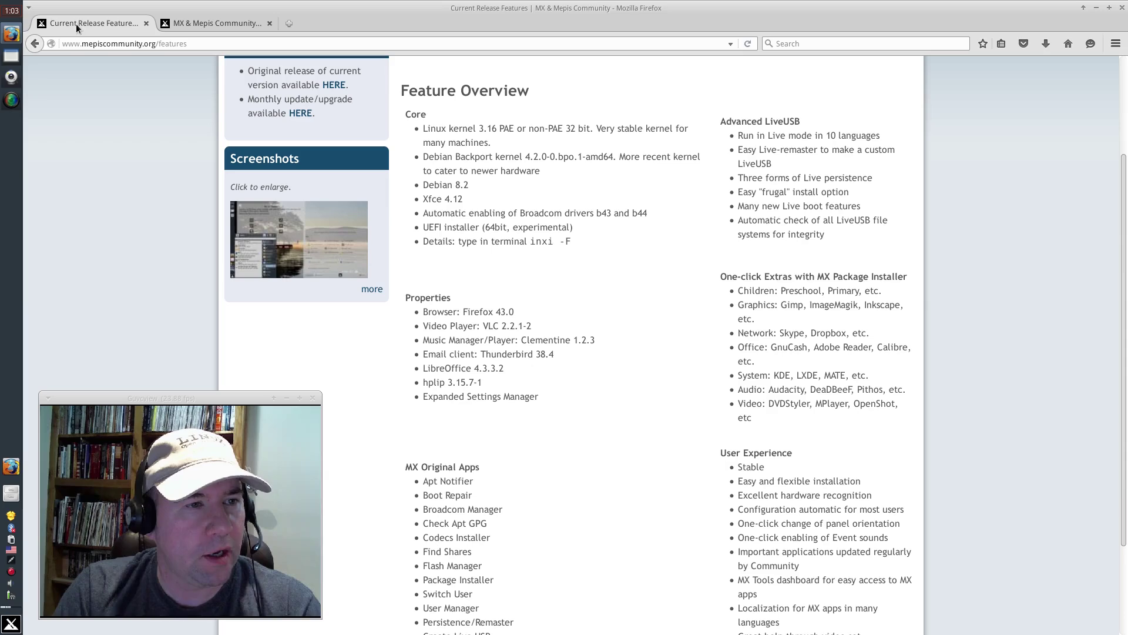
{"action": "scroll", "coordinate": [641, 345], "scroll_direction": "up", "scroll_amount": 3}
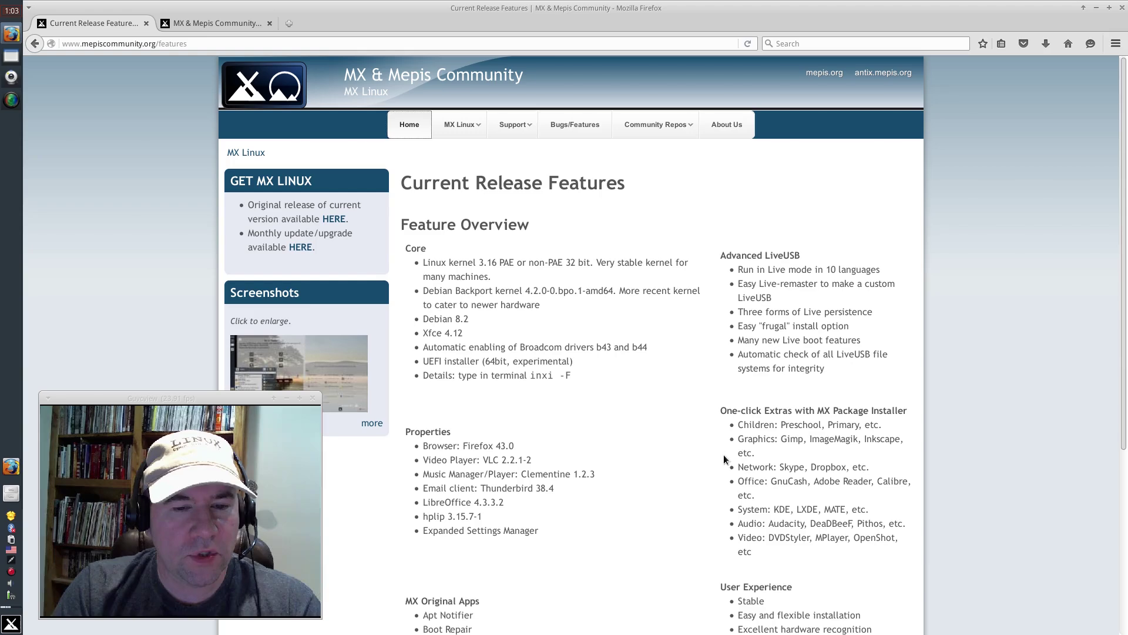
{"action": "scroll", "coordinate": [722, 470], "scroll_direction": "down", "scroll_amount": 7}
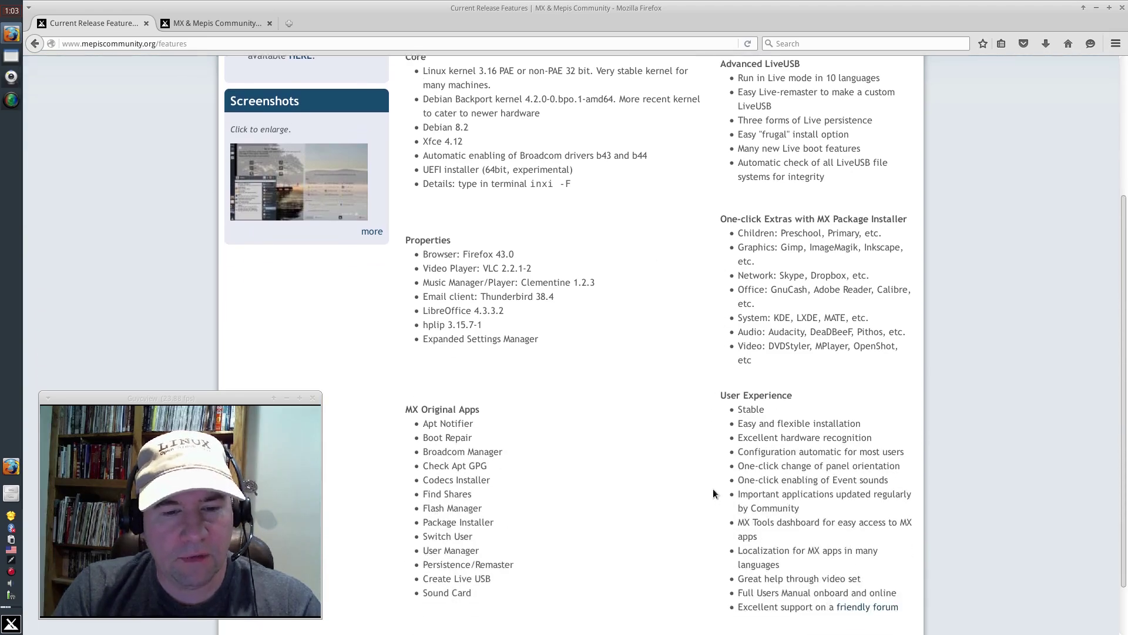
{"action": "scroll", "coordinate": [713, 488], "scroll_direction": "up", "scroll_amount": 5}
{"action": "scroll", "coordinate": [711, 491], "scroll_direction": "up", "scroll_amount": 2}
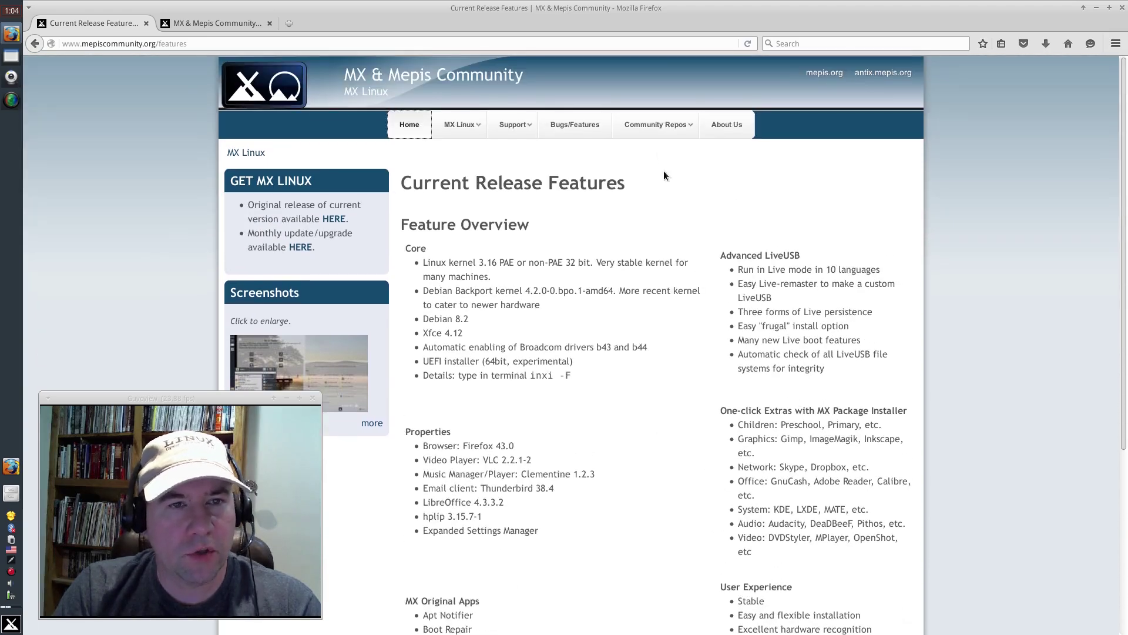
Step: Minimize Firefox to reveal the lake wallpaper on the desktop
{"action": "double_click", "coordinate": [682, 8]}
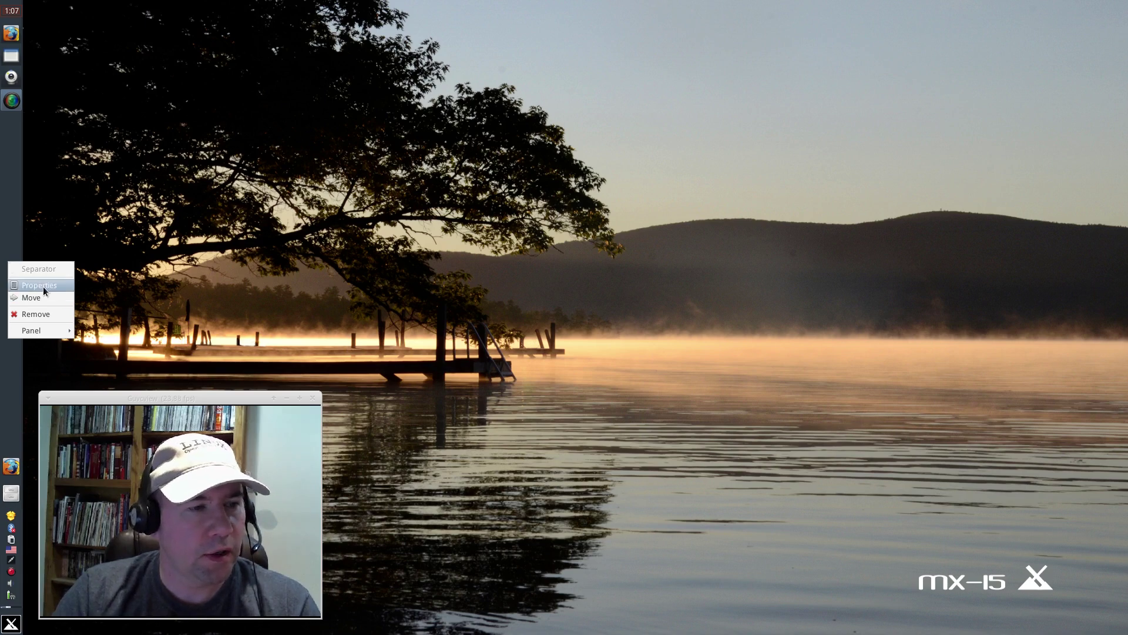
Step: Review and close the separator's properties, then bring up Panel Preferences from the separator's Panel submenu
{"action": "left_click", "coordinate": [42, 285]}
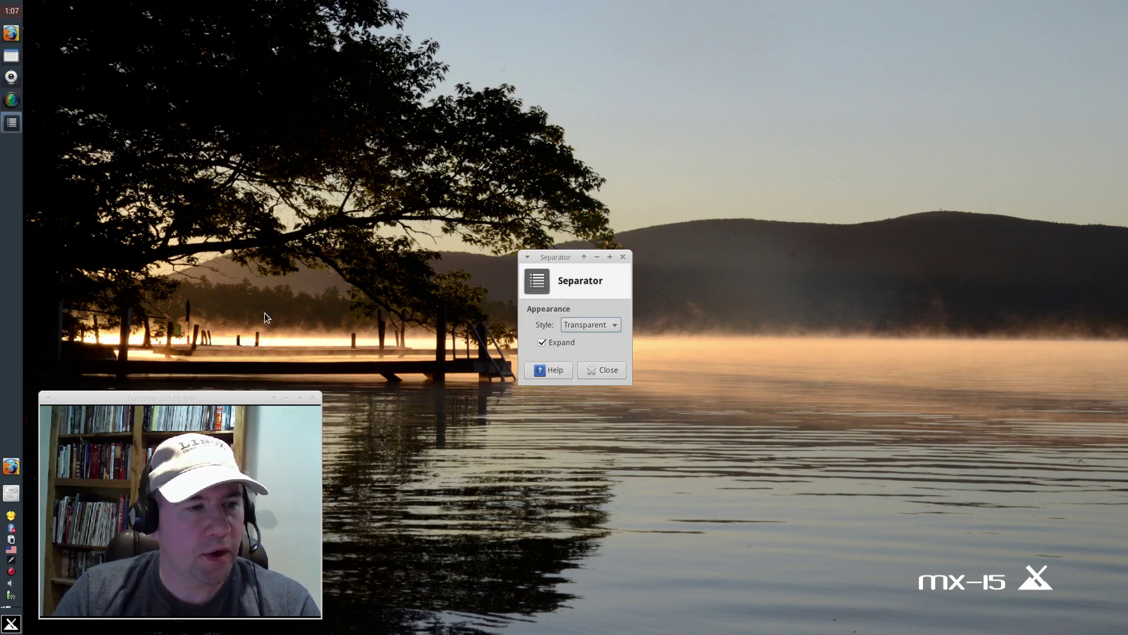
{"action": "left_click", "coordinate": [623, 257]}
{"action": "right_click", "coordinate": [7, 245]}
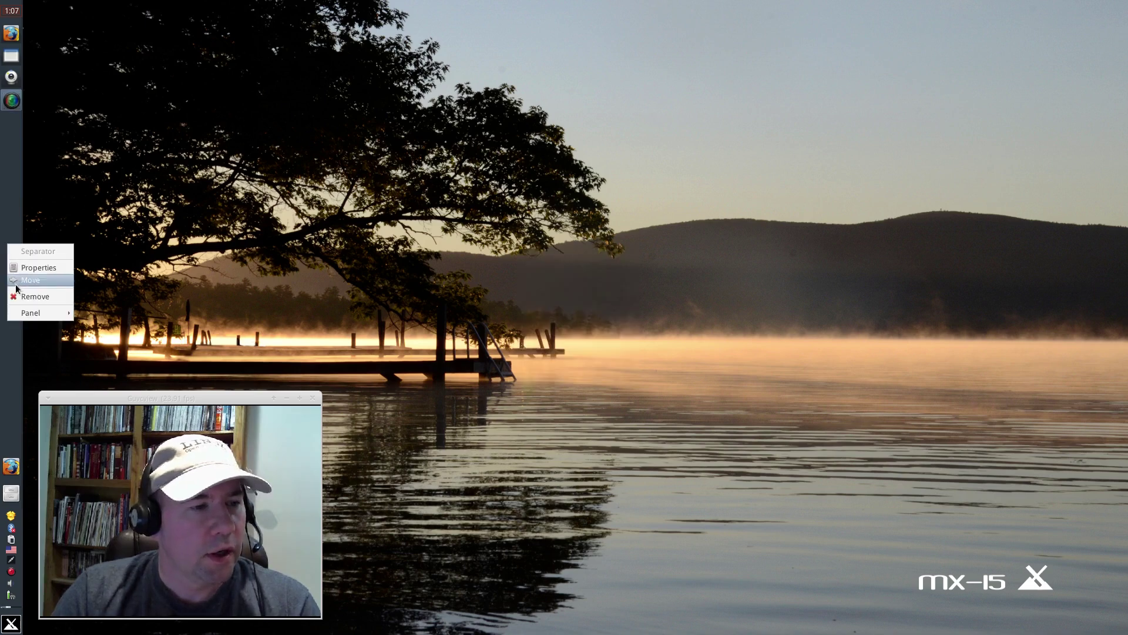
{"action": "mouse_move", "coordinate": [30, 314]}
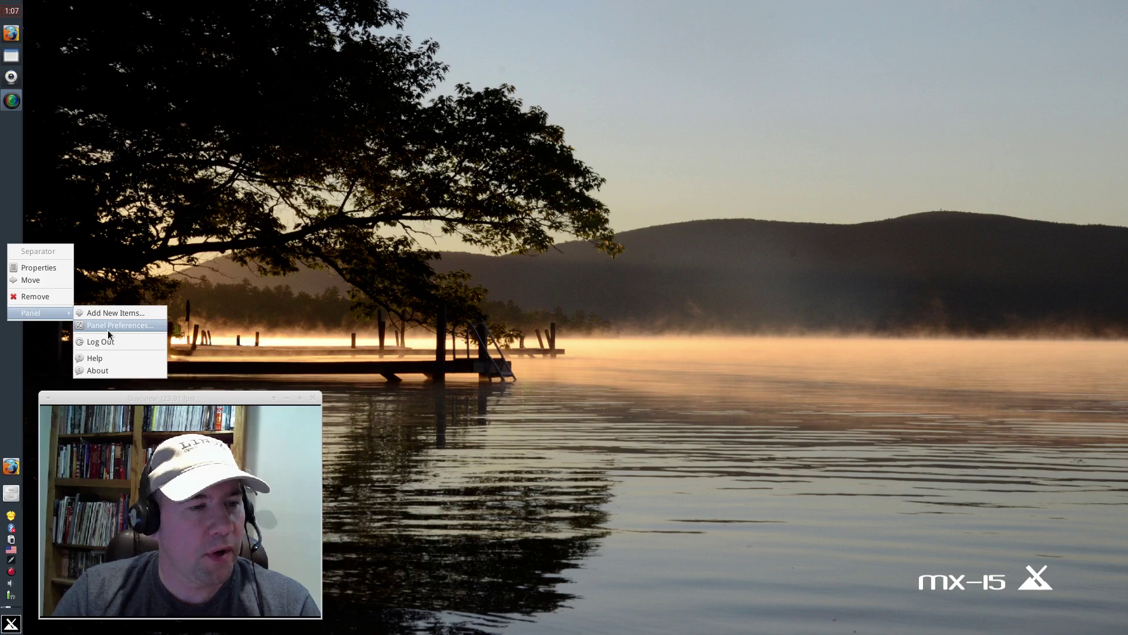
{"action": "left_click", "coordinate": [107, 330]}
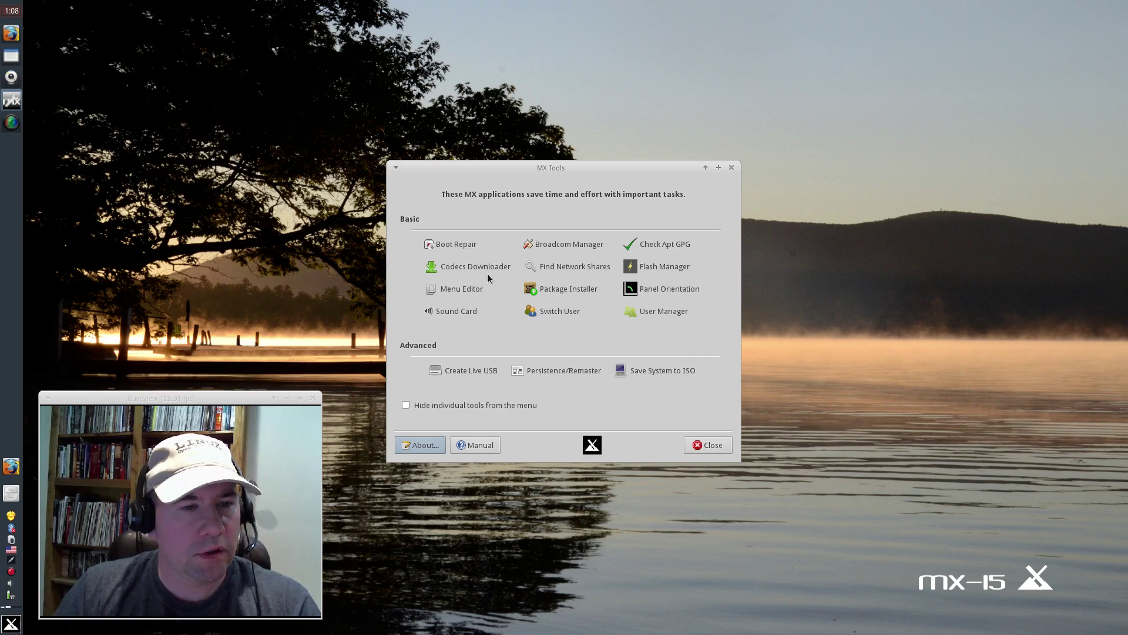
Step: Switch the panel to the horizontal default layout along the bottom and acknowledge the backup notice
{"action": "left_click", "coordinate": [674, 291]}
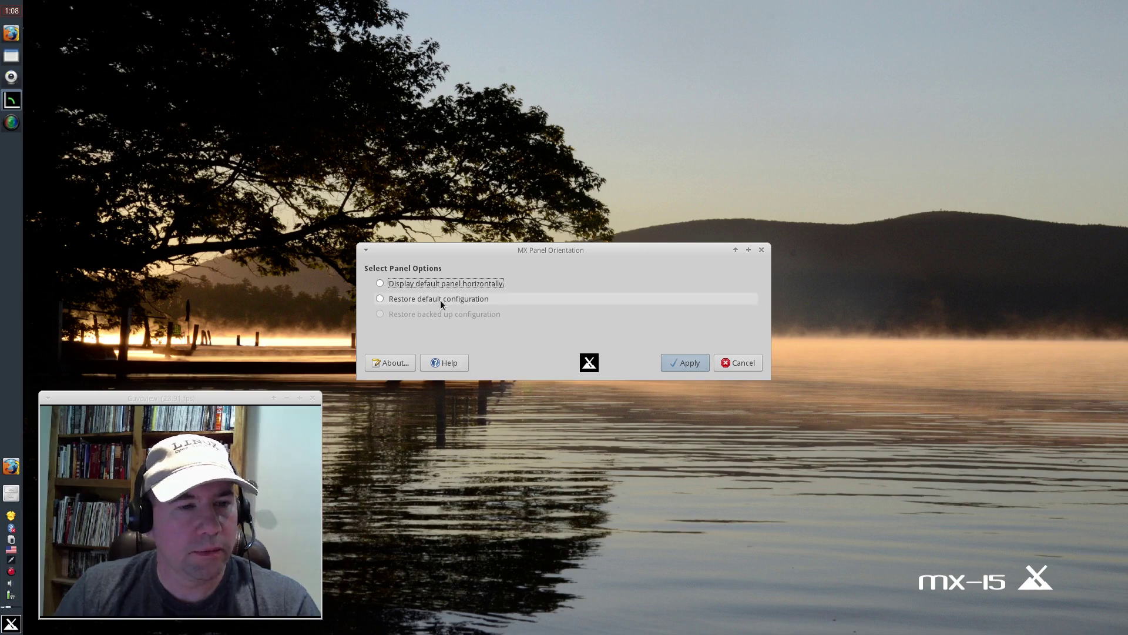
{"action": "left_click", "coordinate": [410, 281]}
{"action": "left_click", "coordinate": [698, 364]}
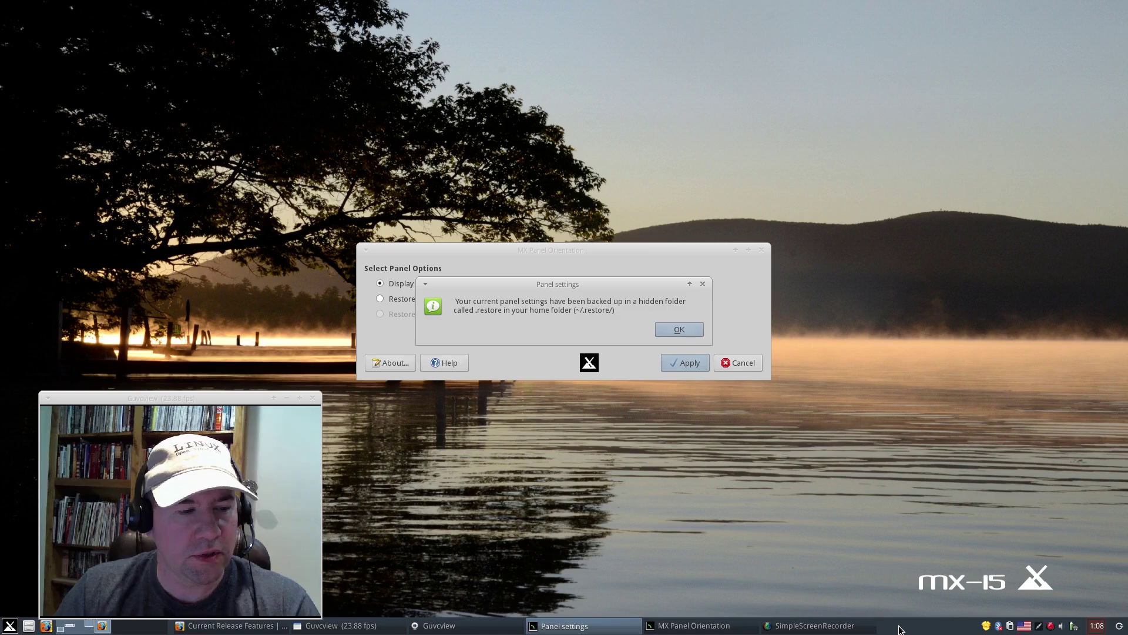
{"action": "left_click", "coordinate": [698, 331]}
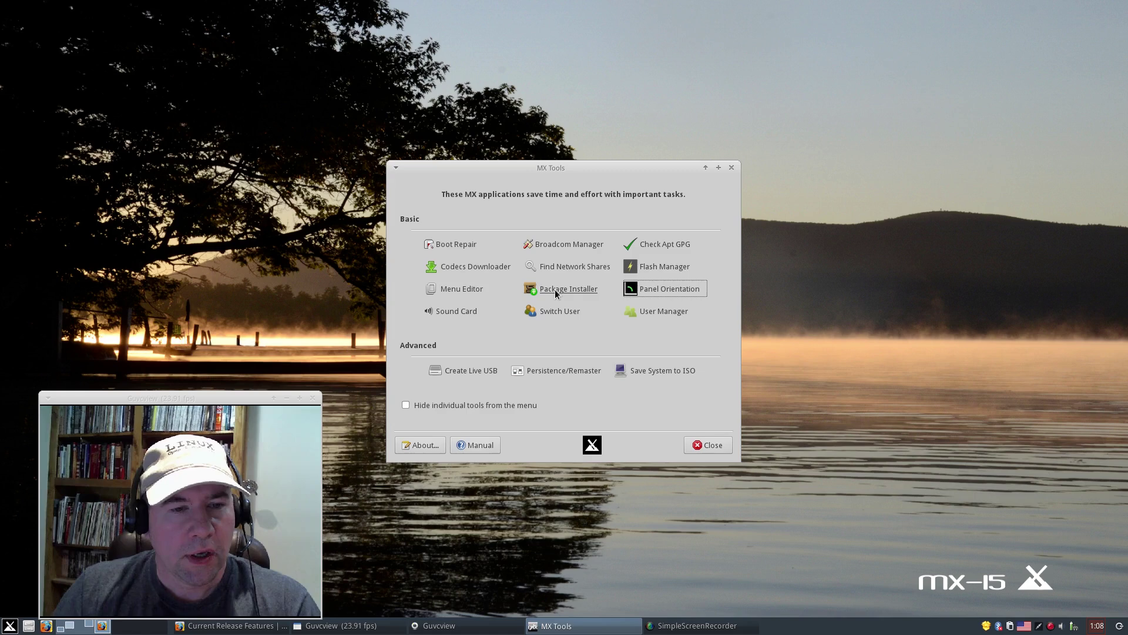
Step: Restore the default vertical left panel, then switch back to the horizontal bottom panel
{"action": "left_click", "coordinate": [663, 289]}
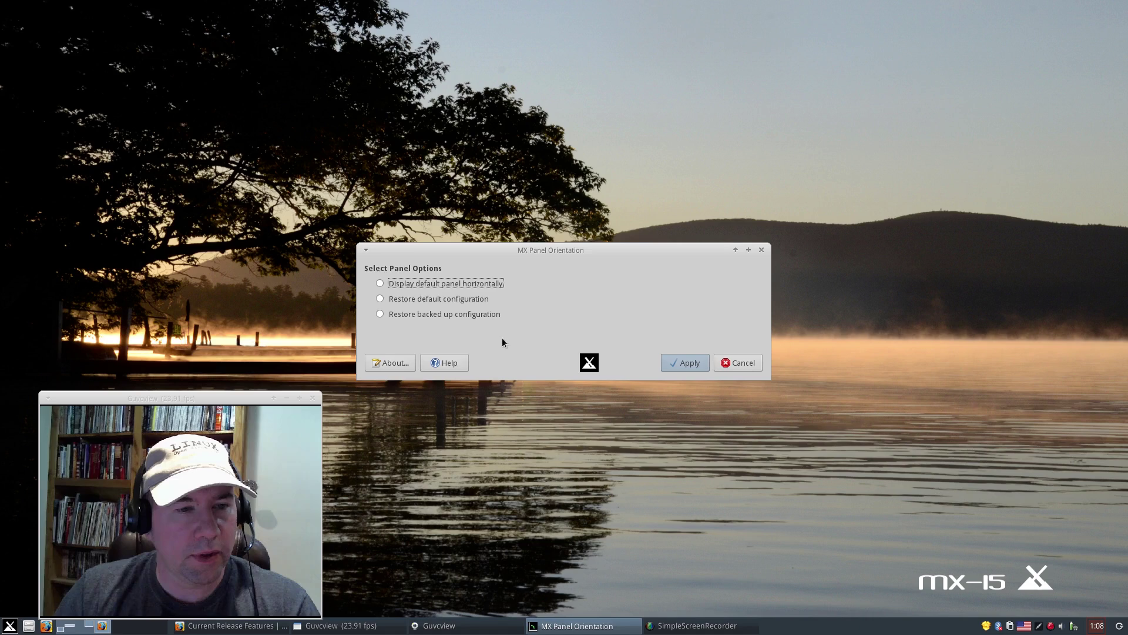
{"action": "left_click", "coordinate": [475, 301]}
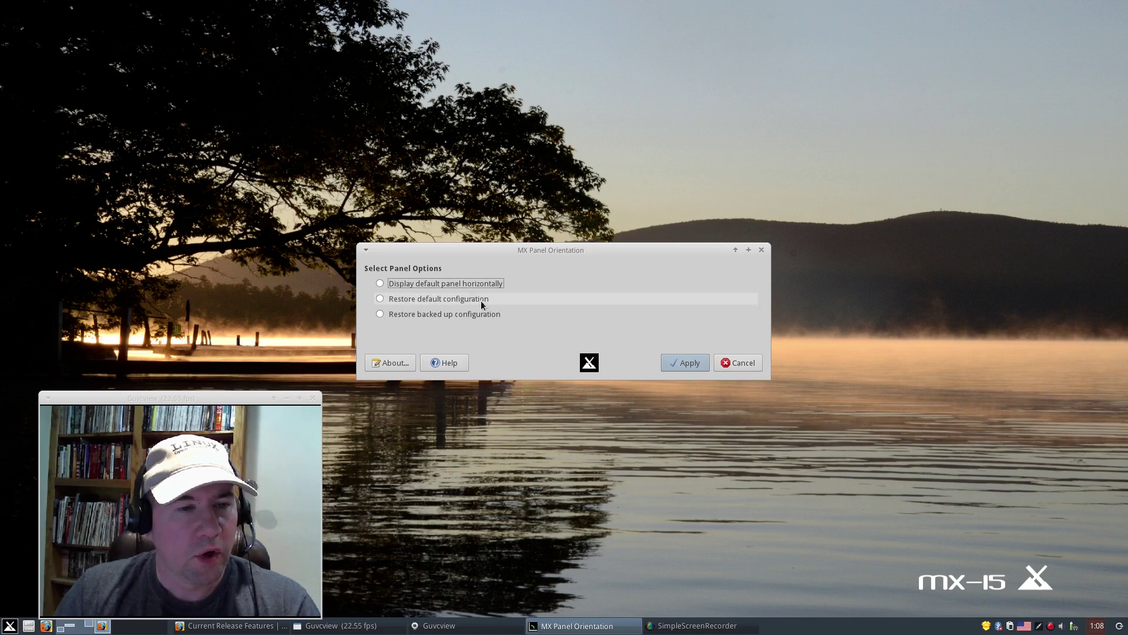
{"action": "left_click", "coordinate": [679, 361]}
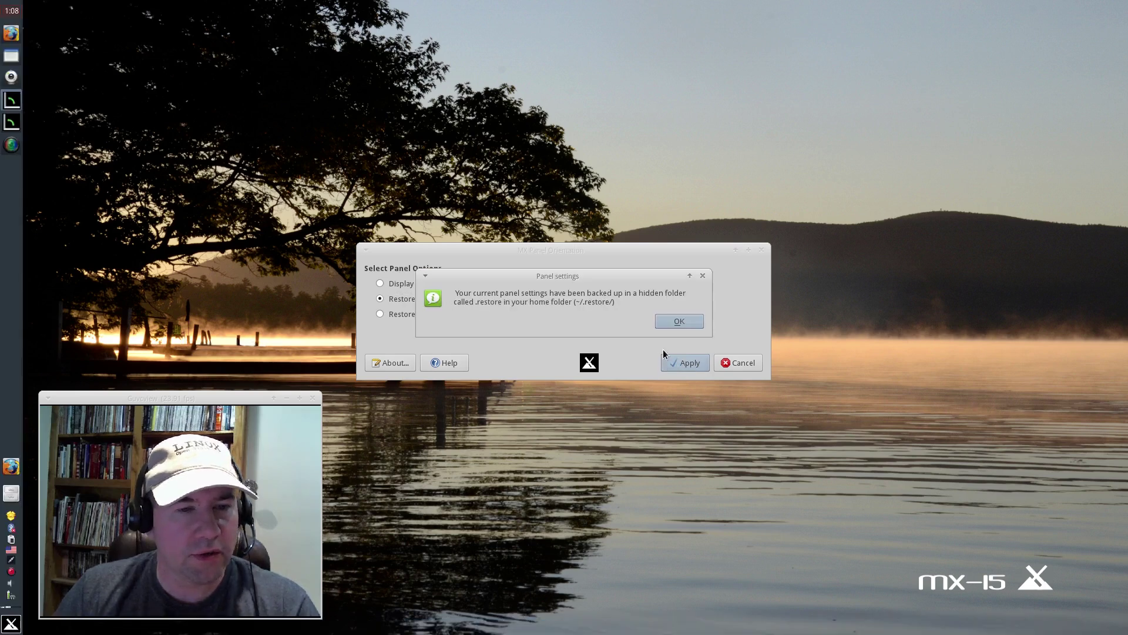
{"action": "left_click", "coordinate": [679, 321]}
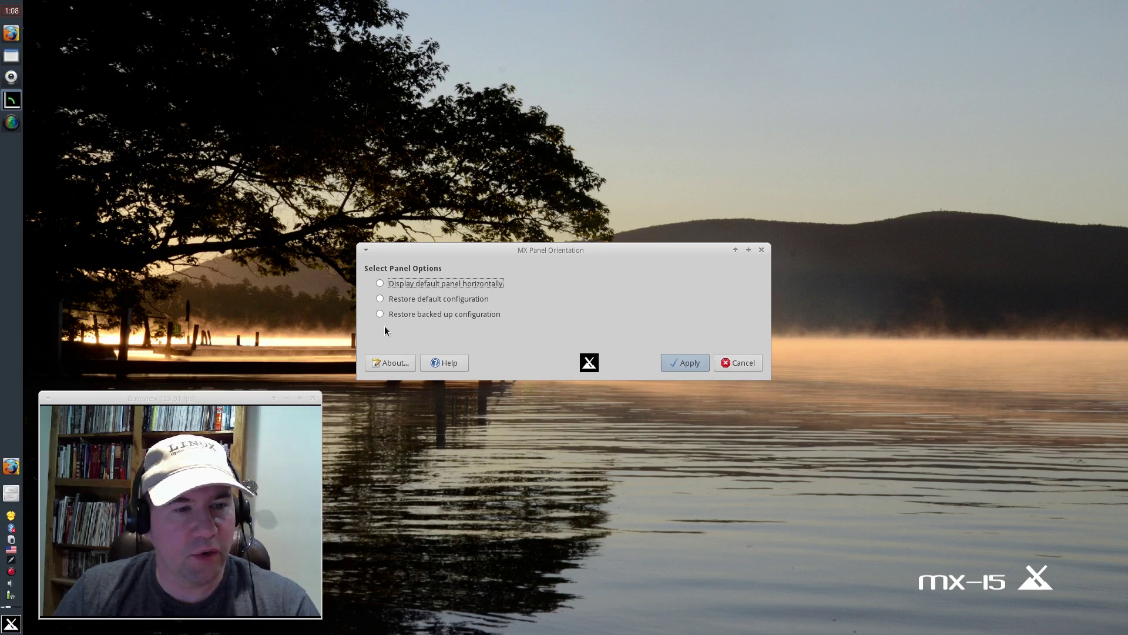
{"action": "left_click", "coordinate": [403, 285]}
{"action": "left_click", "coordinate": [684, 368]}
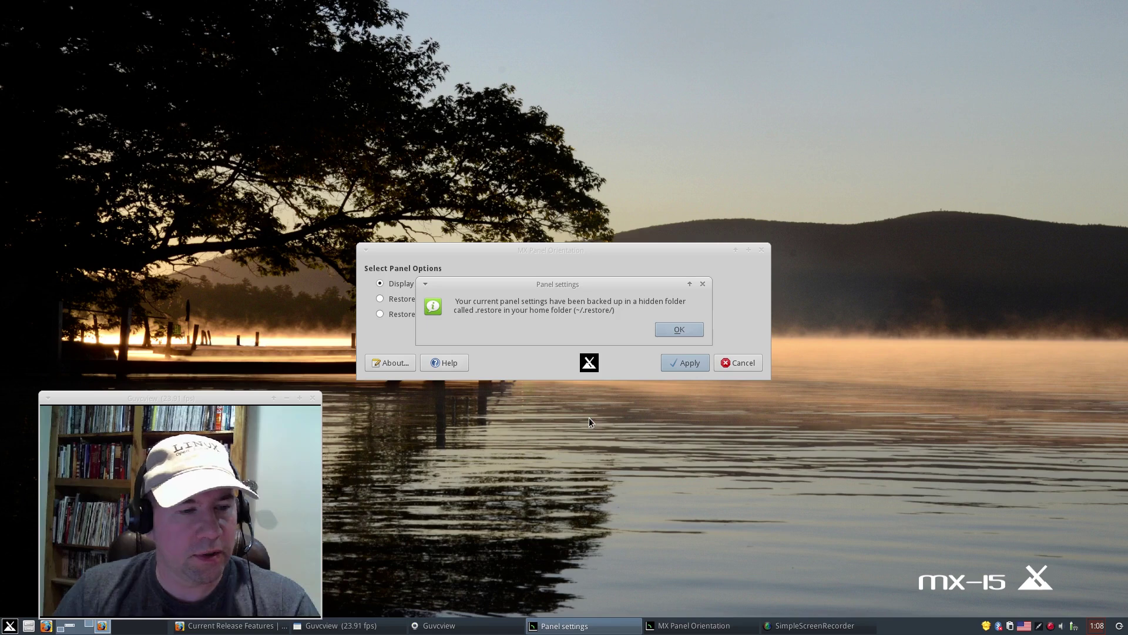
{"action": "left_click", "coordinate": [682, 332]}
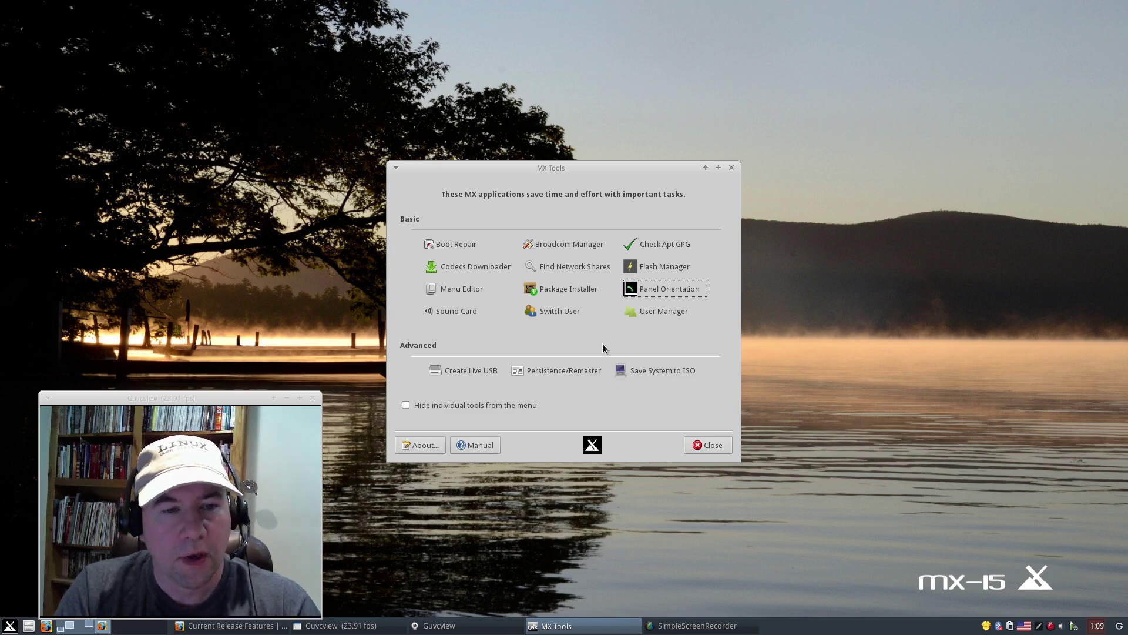
Step: Launch Package Installer with the admin password and expand the Audio package category
{"action": "left_click", "coordinate": [578, 291]}
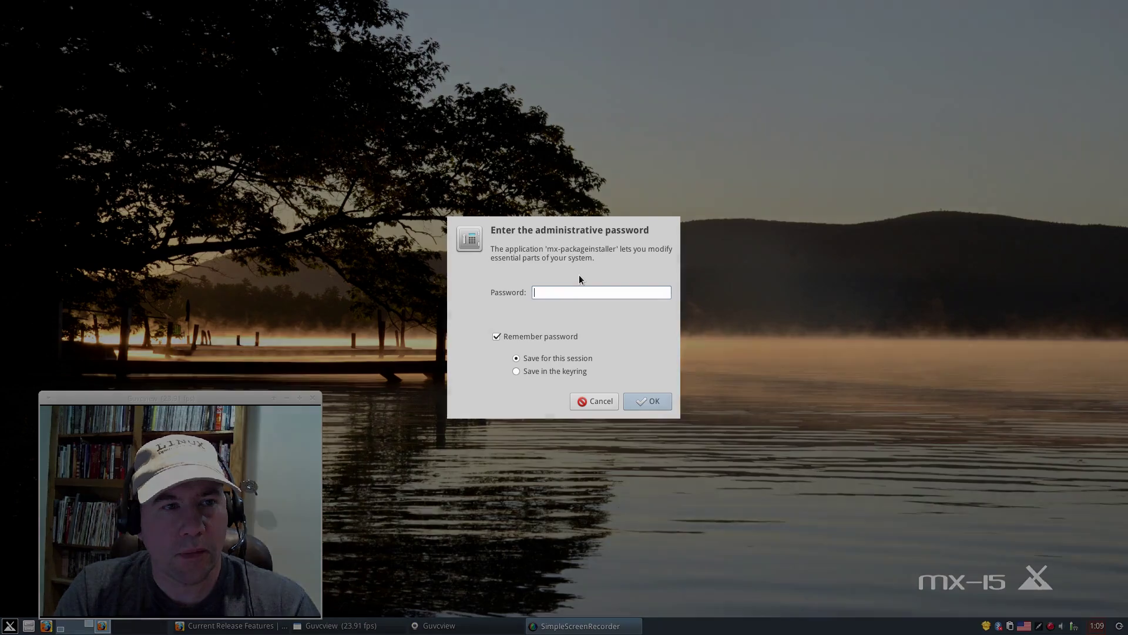
{"action": "type", "text": "***"}
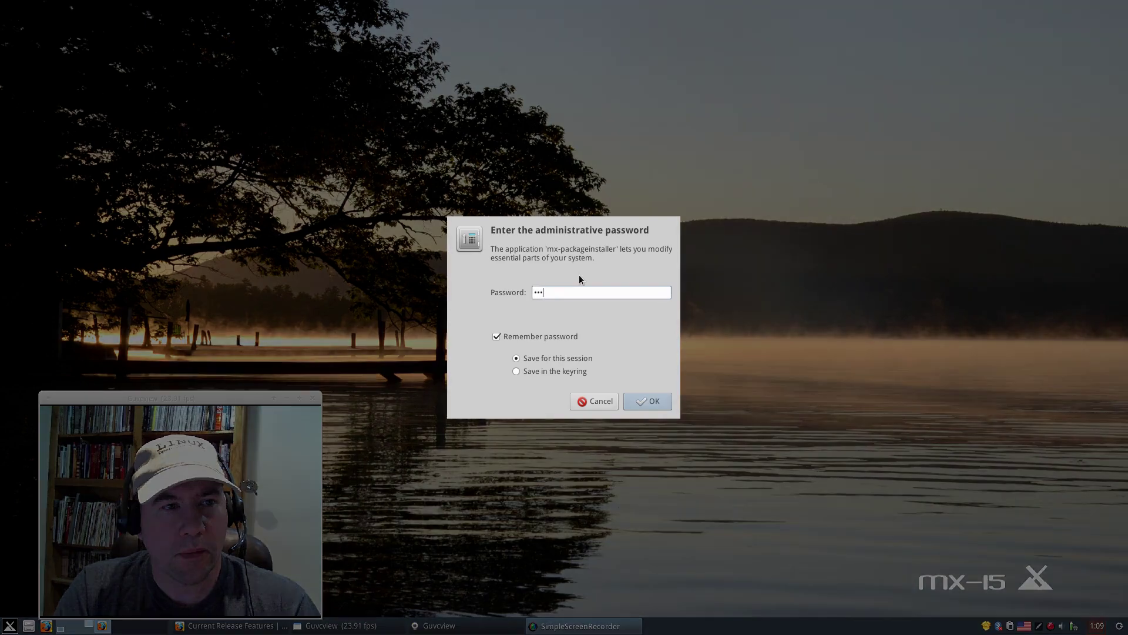
{"action": "type", "text": "**"}
{"action": "key", "text": "Return"}
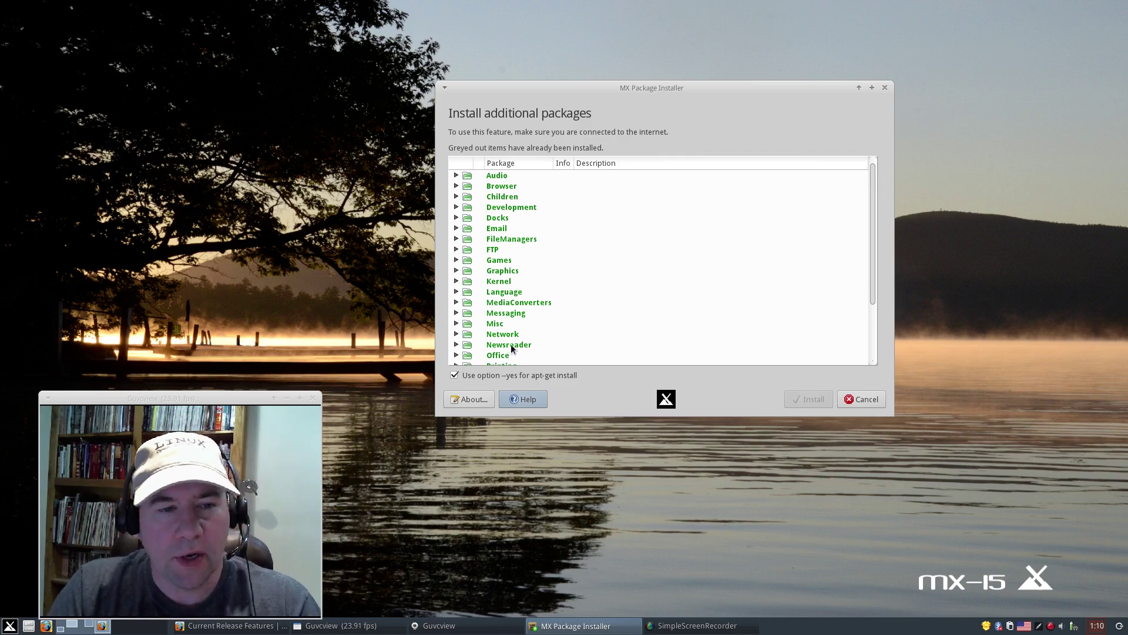
{"action": "left_click", "coordinate": [456, 176]}
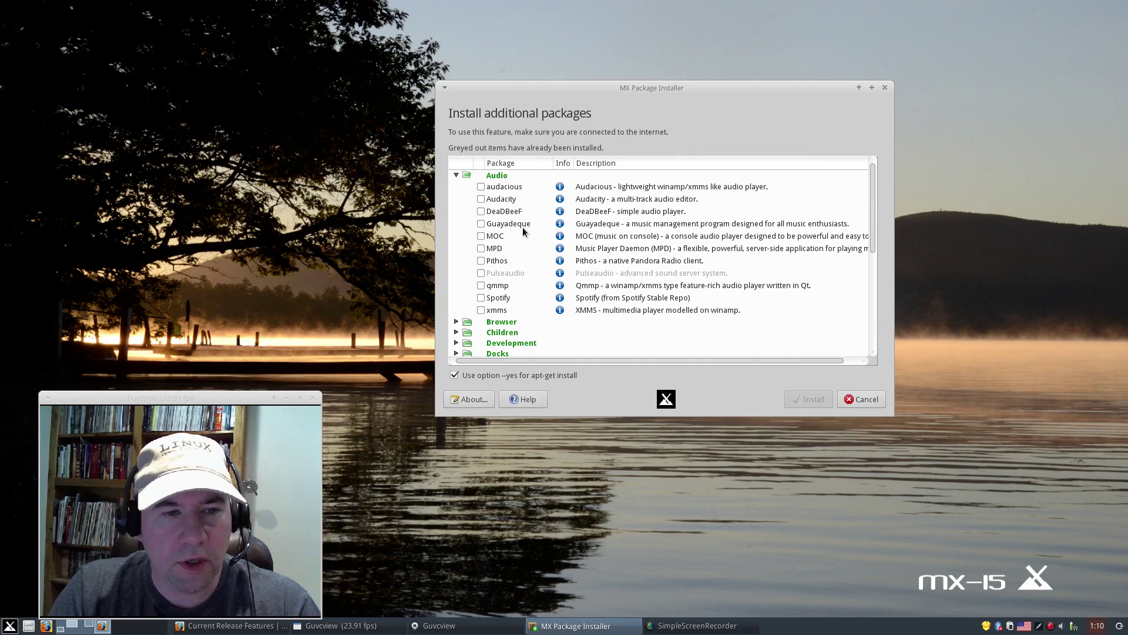
Step: Expand the Screencast category to show recordMyDesktop and the installed SimpleScreenRecorder
{"action": "scroll", "coordinate": [541, 266], "scroll_direction": "down", "scroll_amount": 8}
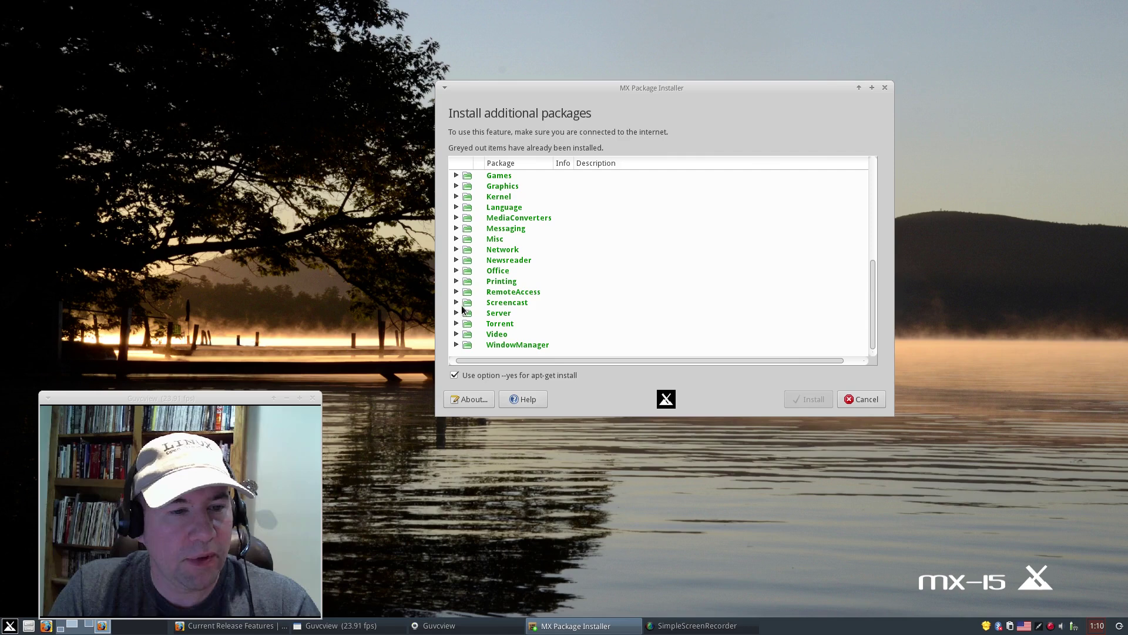
{"action": "left_click", "coordinate": [457, 302]}
{"action": "scroll", "coordinate": [702, 250], "scroll_direction": "down", "scroll_amount": 1}
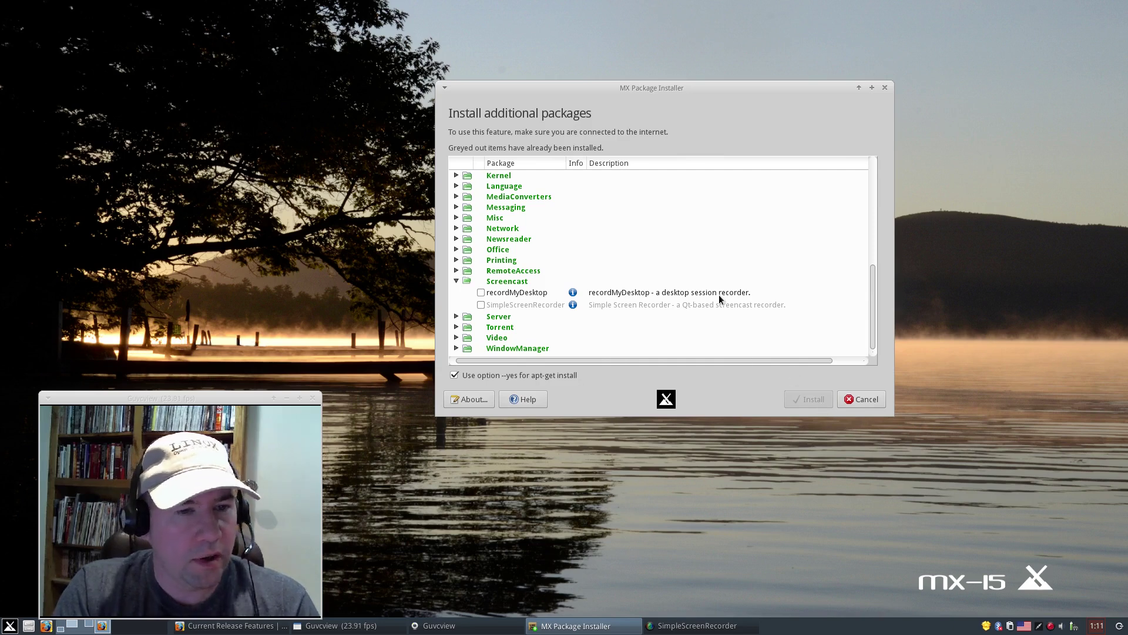
{"action": "scroll", "coordinate": [718, 295], "scroll_direction": "up", "scroll_amount": 8}
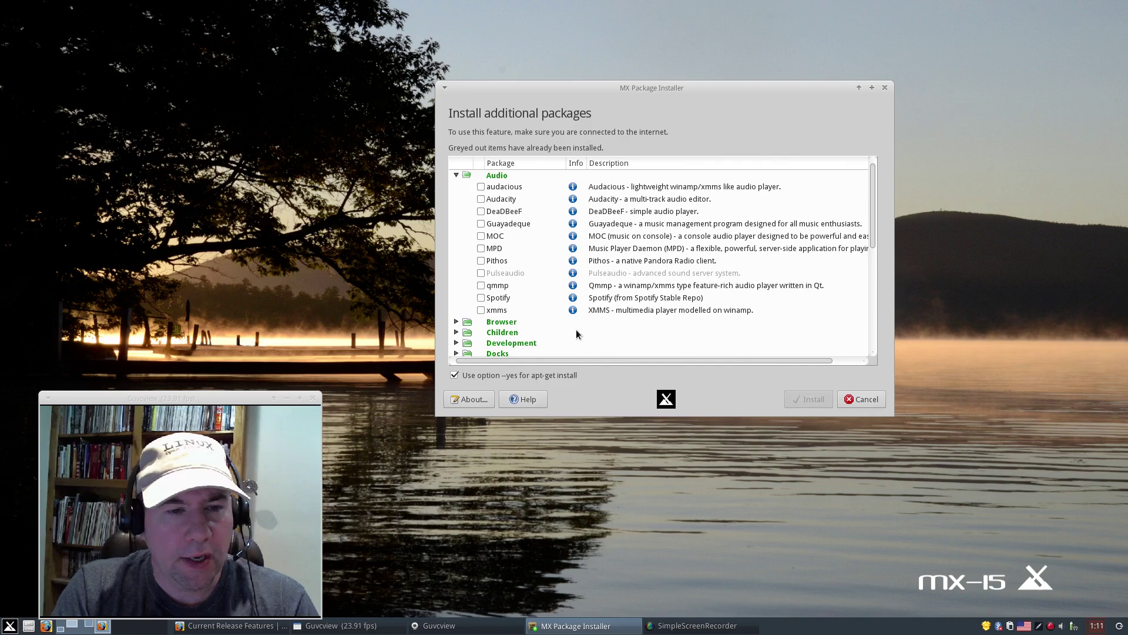
{"action": "scroll", "coordinate": [590, 320], "scroll_direction": "down", "scroll_amount": 2}
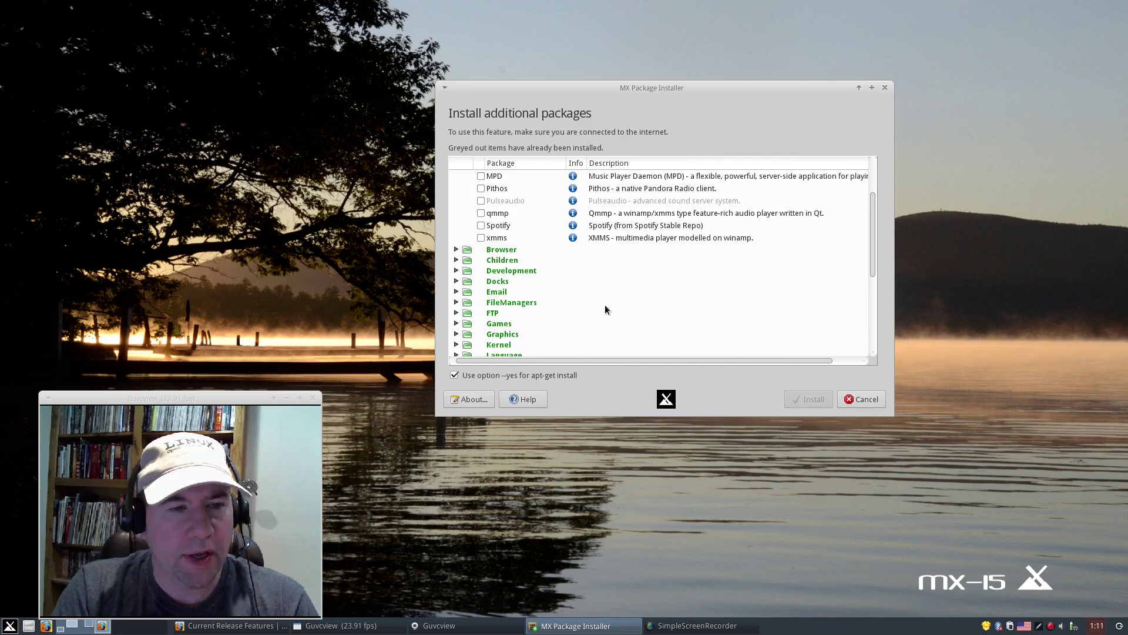
Step: Expand the Browser category and scroll through its browser packages
{"action": "left_click", "coordinate": [456, 249]}
{"action": "scroll", "coordinate": [754, 296], "scroll_direction": "down", "scroll_amount": 3}
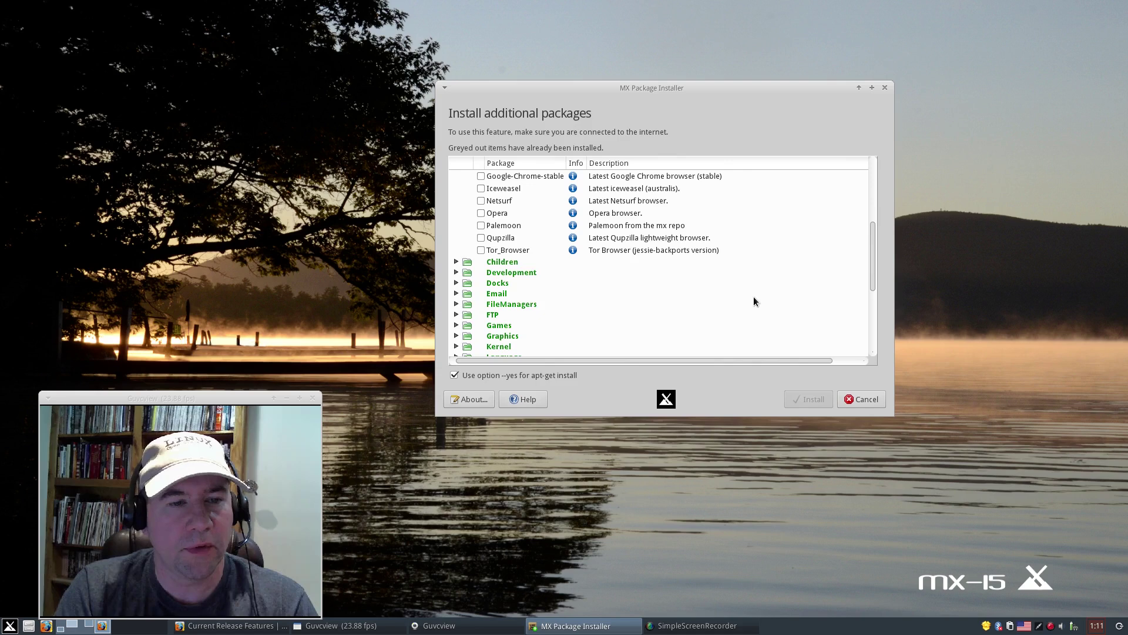
{"action": "scroll", "coordinate": [753, 296], "scroll_direction": "up", "scroll_amount": 2}
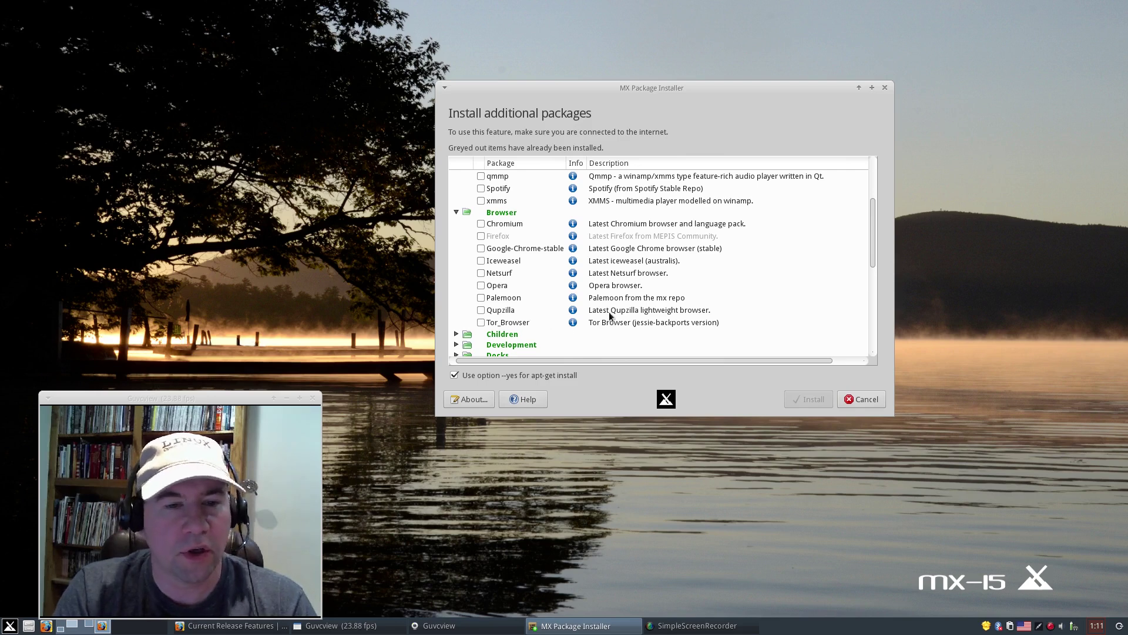
{"action": "scroll", "coordinate": [640, 300], "scroll_direction": "down", "scroll_amount": 2}
{"action": "scroll", "coordinate": [640, 297], "scroll_direction": "up", "scroll_amount": 4}
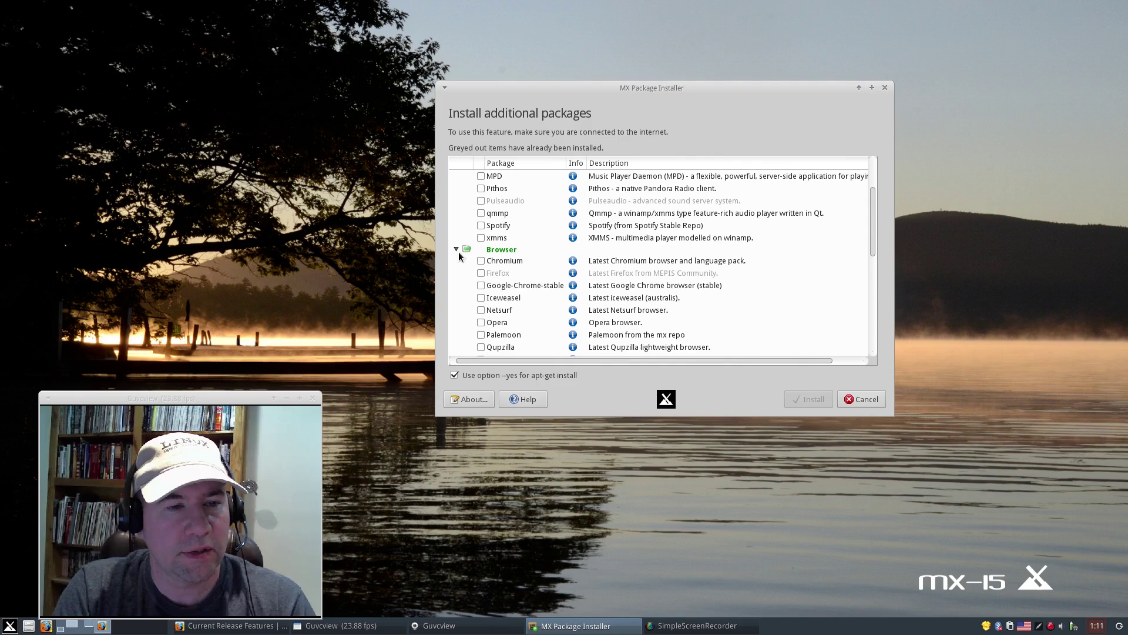
Step: Collapse the Browser, Audio and Screencast categories
{"action": "left_click", "coordinate": [456, 250]}
{"action": "scroll", "coordinate": [460, 219], "scroll_direction": "up", "scroll_amount": 2}
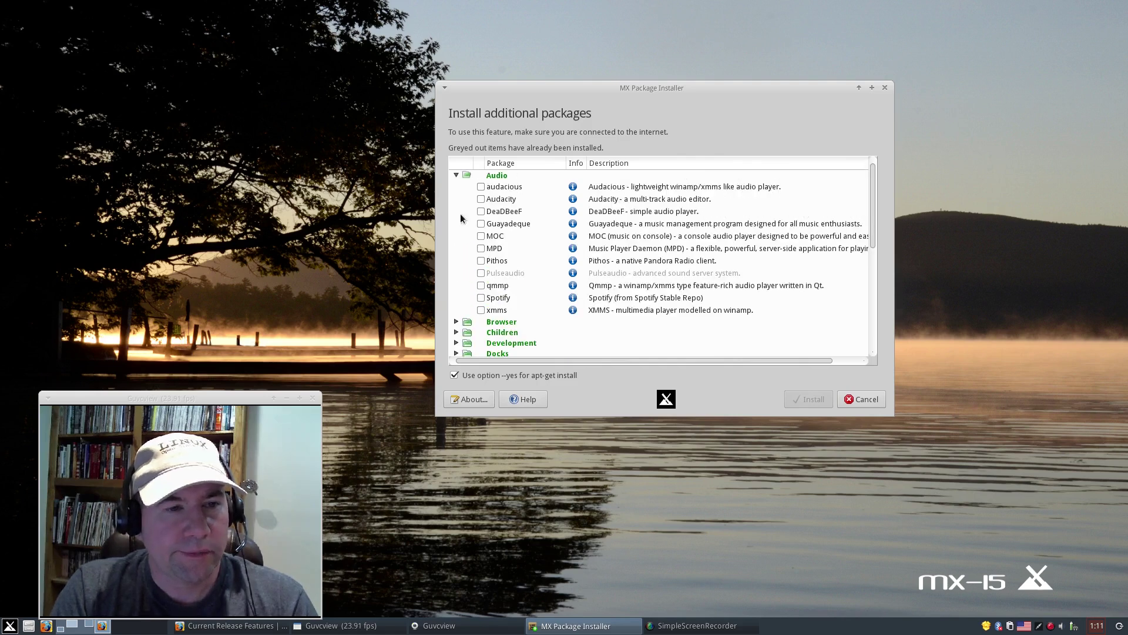
{"action": "left_click", "coordinate": [457, 176]}
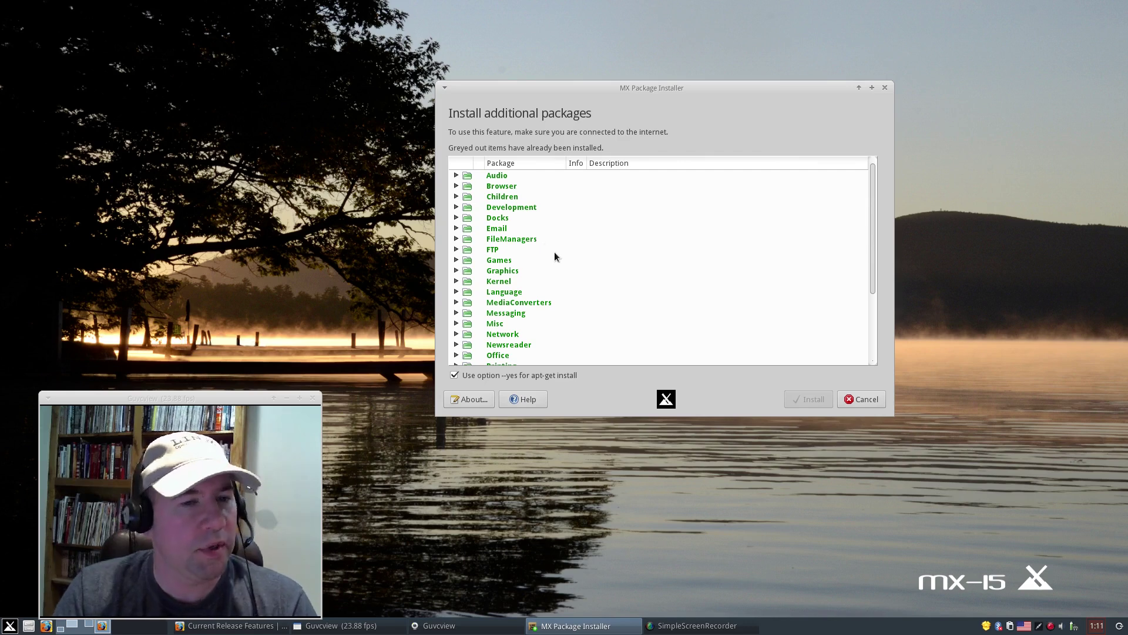
{"action": "scroll", "coordinate": [557, 252], "scroll_direction": "down", "scroll_amount": 3}
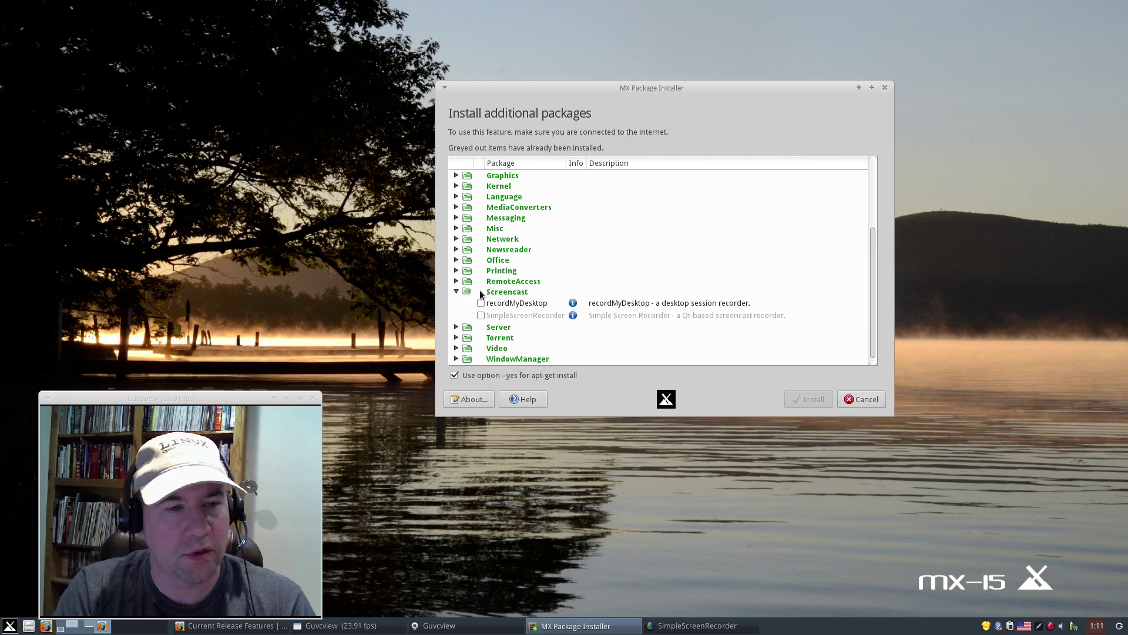
{"action": "left_click", "coordinate": [457, 292]}
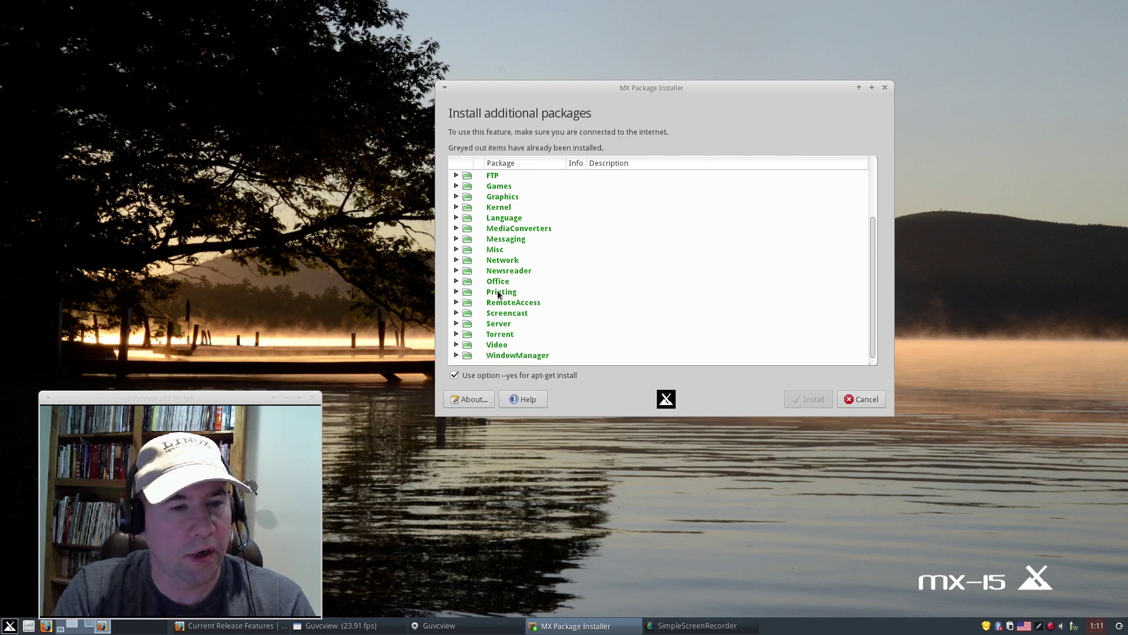
Step: Expand Office, mark GnuCash and start its installation
{"action": "left_click", "coordinate": [456, 280]}
{"action": "scroll", "coordinate": [632, 288], "scroll_direction": "down", "scroll_amount": 3}
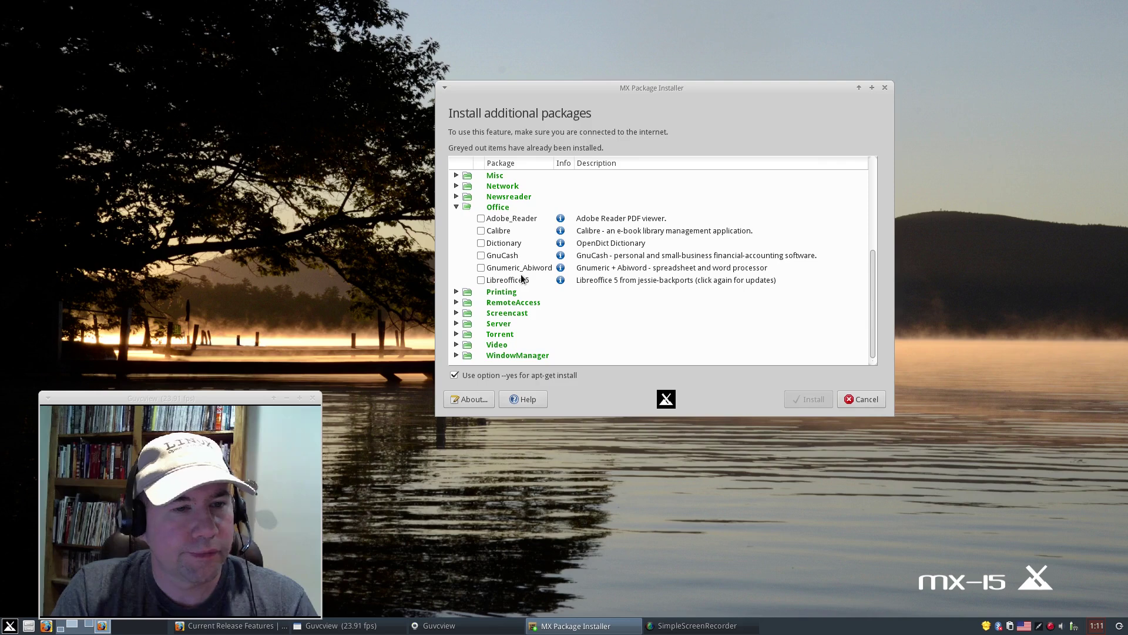
{"action": "left_click", "coordinate": [486, 256]}
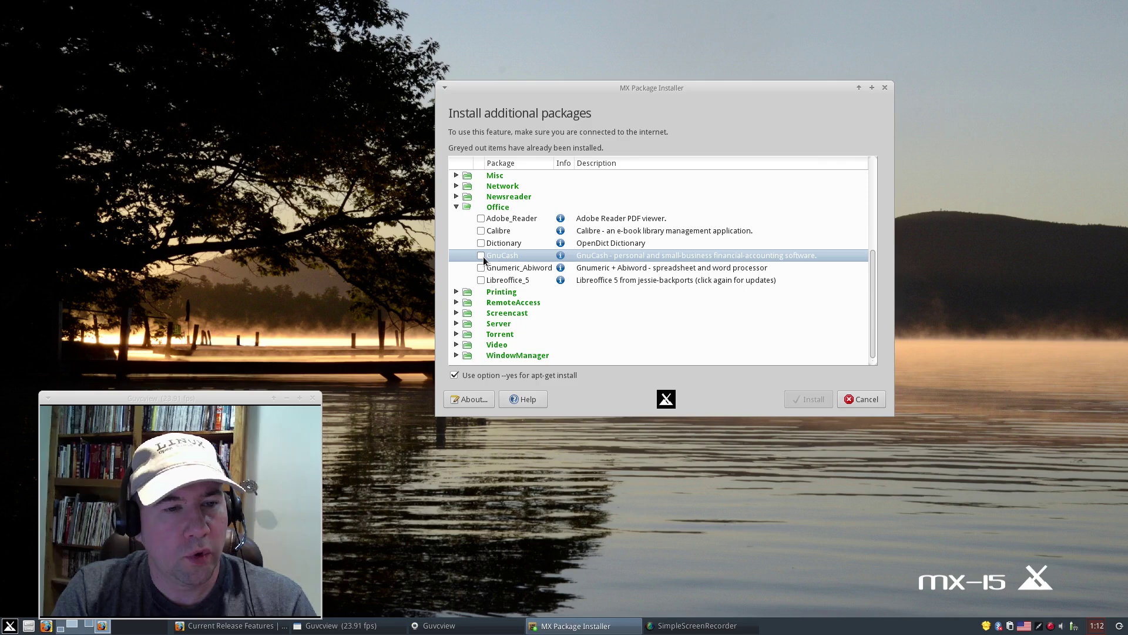
{"action": "left_click", "coordinate": [481, 255]}
{"action": "left_click", "coordinate": [790, 398]}
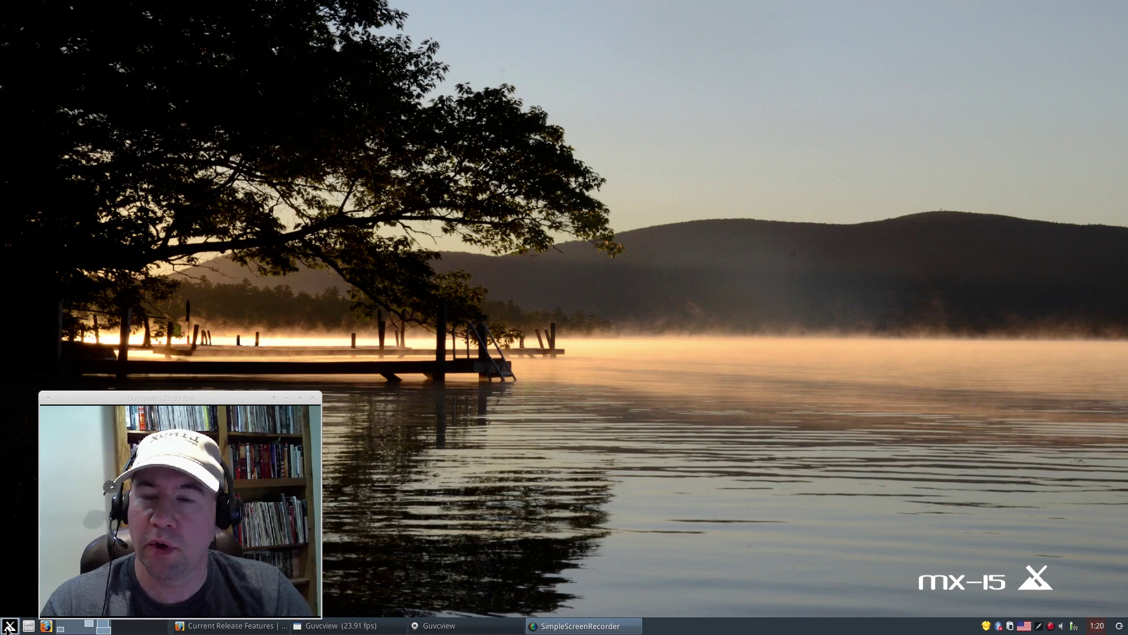
Step: Show the Whisker menu's Accessories category and scroll its applications list
{"action": "left_click", "coordinate": [9, 626]}
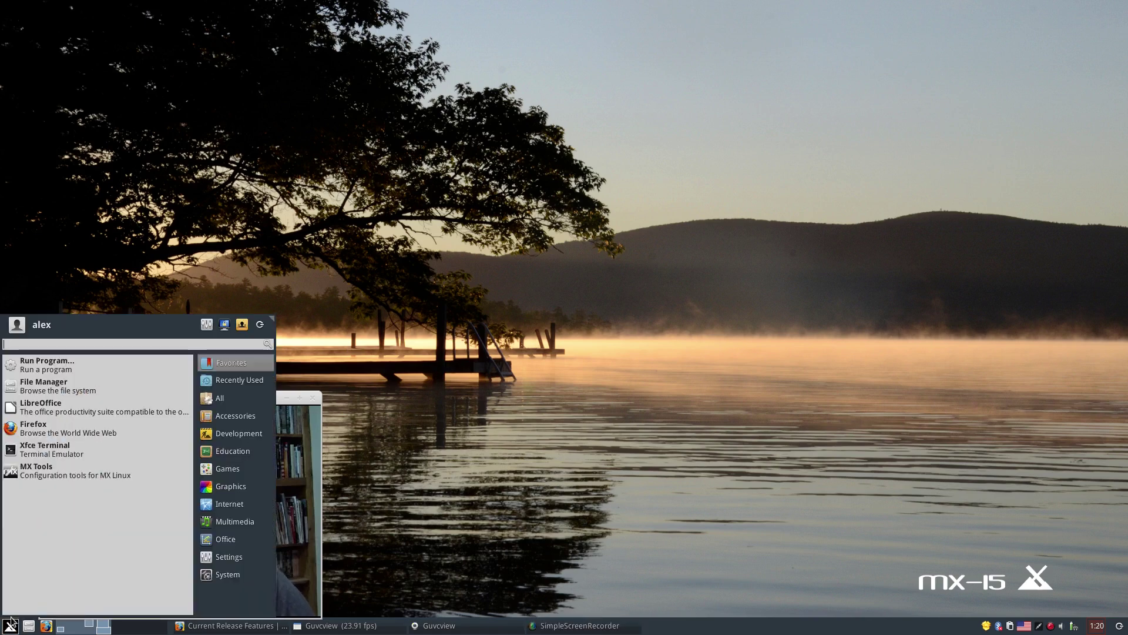
{"action": "mouse_move", "coordinate": [227, 421]}
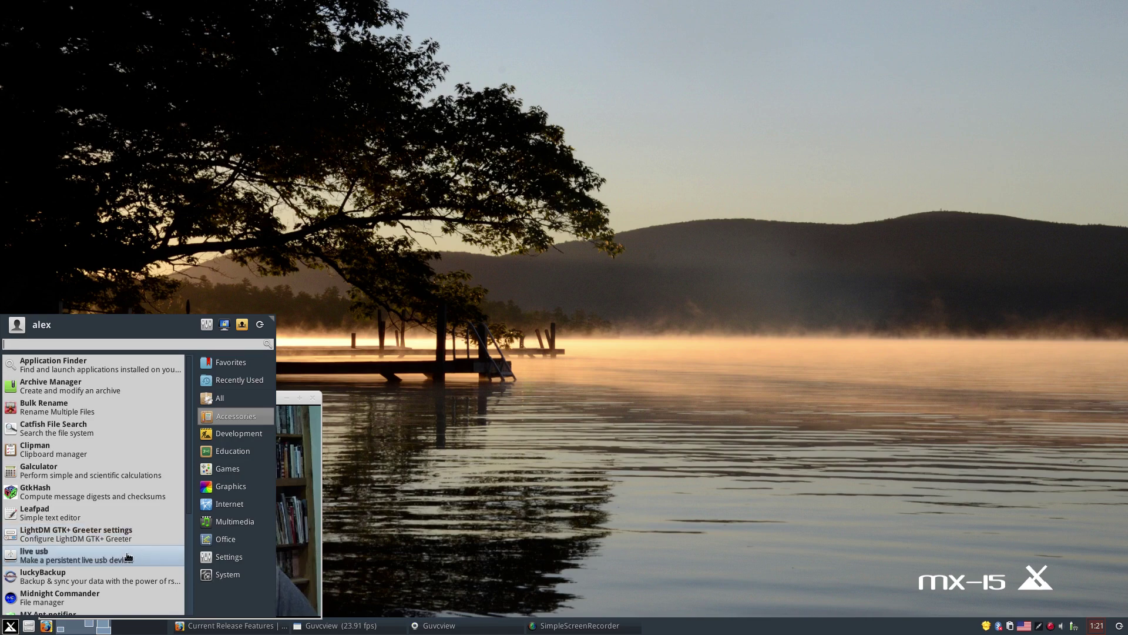
{"action": "scroll", "coordinate": [145, 552], "scroll_direction": "down", "scroll_amount": 3}
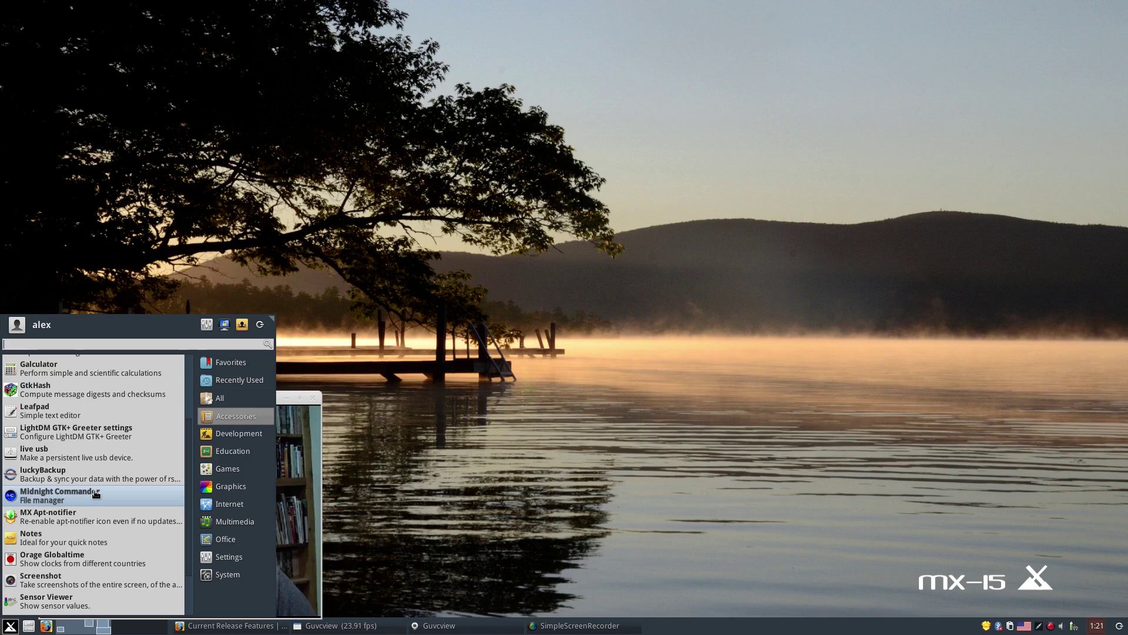
Step: Launch Midnight Commander, move its terminal window up and right, then close it
{"action": "left_click", "coordinate": [96, 494]}
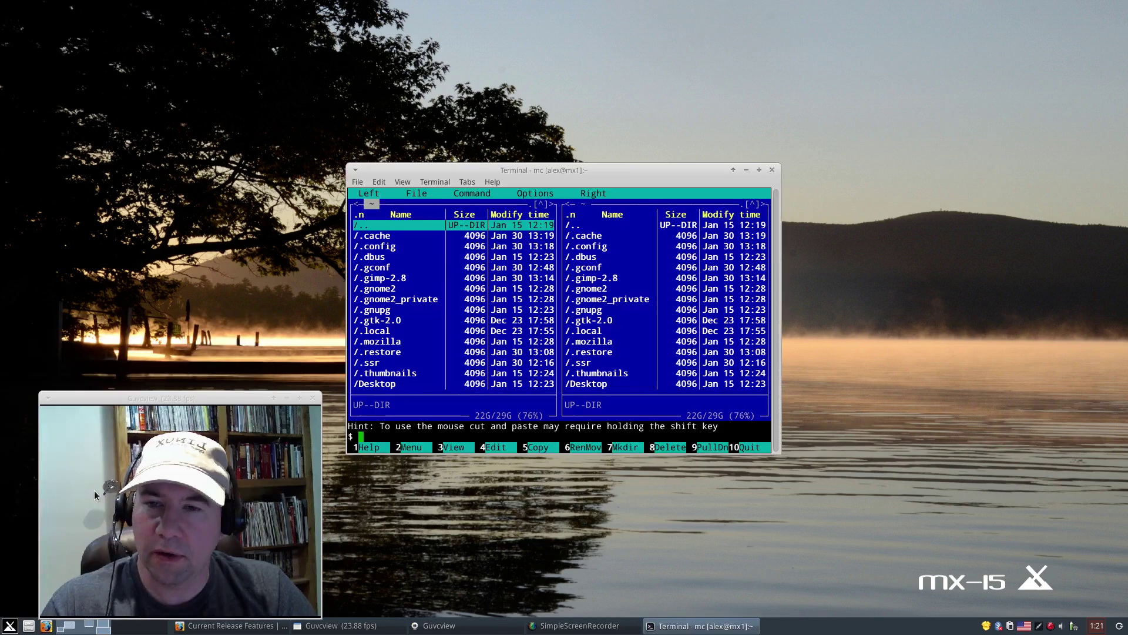
{"action": "left_click_drag", "start_coordinate": [661, 172], "coordinate": [837, 72]}
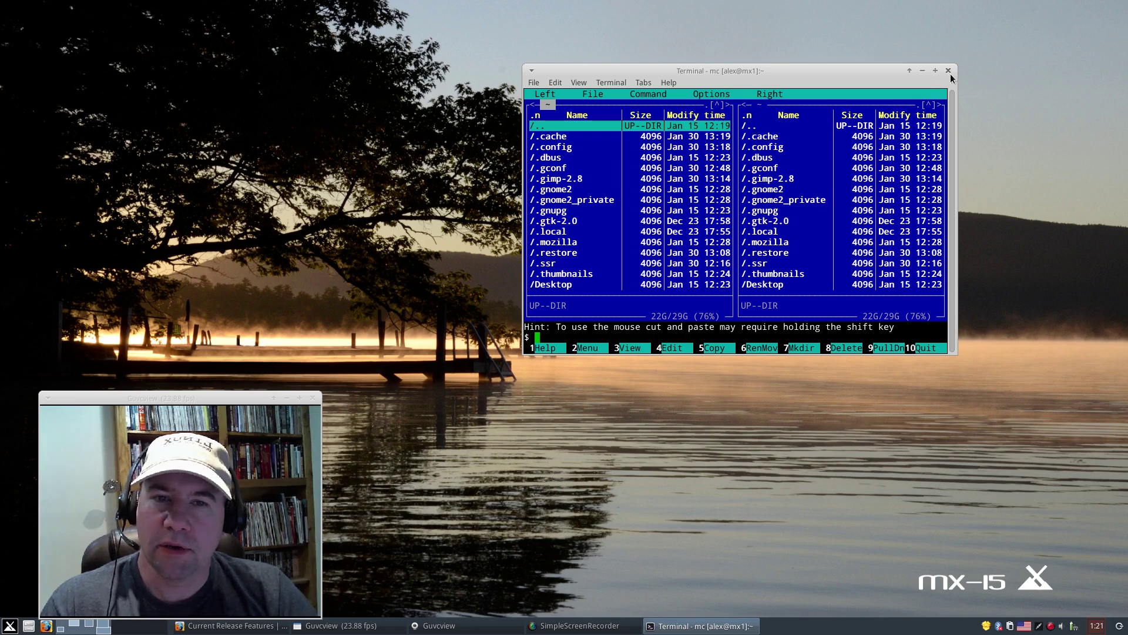
{"action": "key", "text": "alt+F4"}
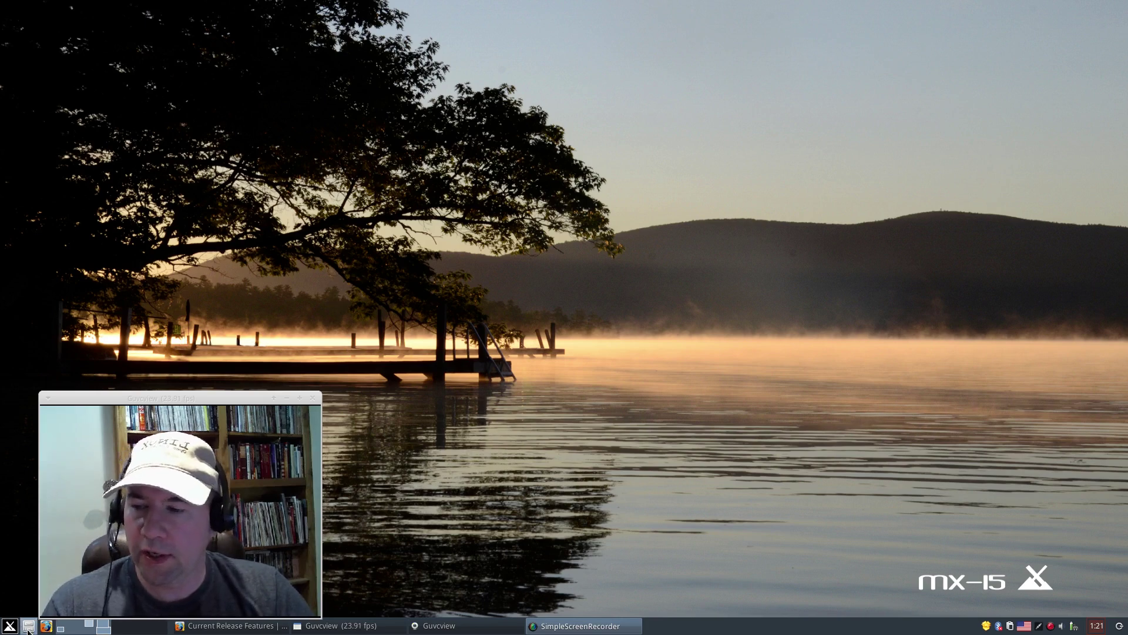
Step: Reopen the application menu on the Accessories category
{"action": "left_click", "coordinate": [9, 626]}
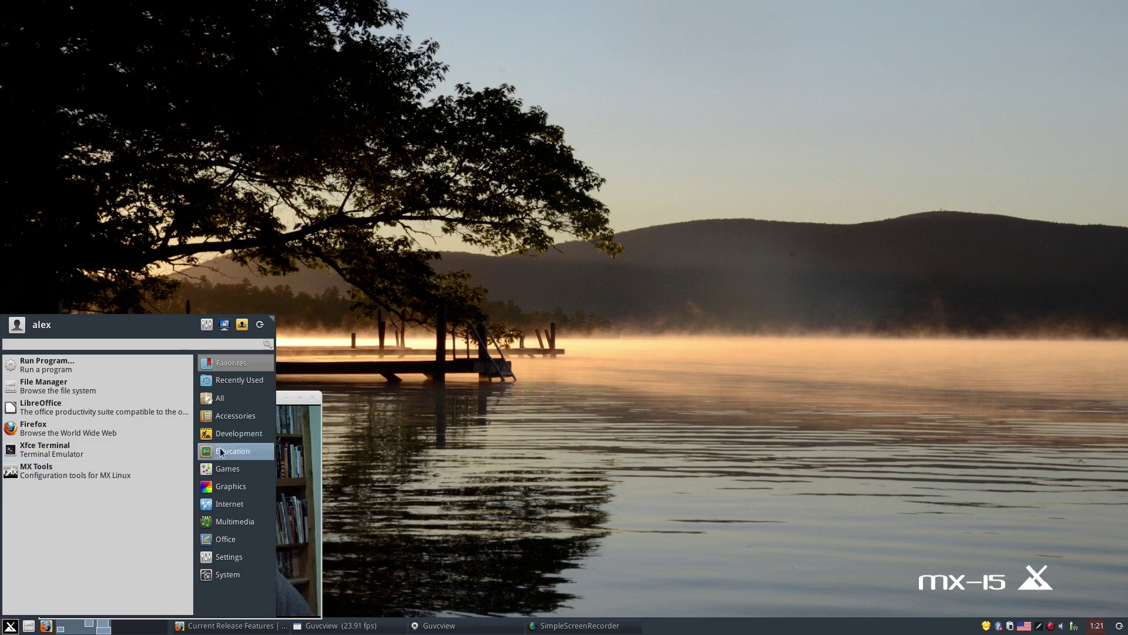
{"action": "left_click", "coordinate": [243, 397]}
{"action": "left_click", "coordinate": [238, 416]}
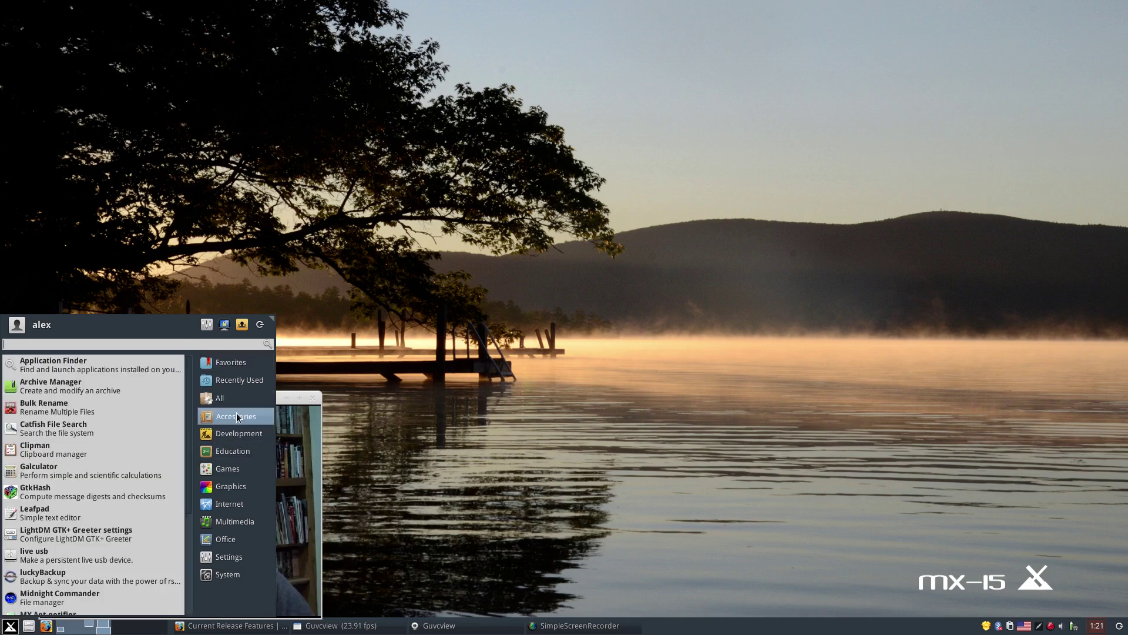
Step: Scroll the menu to Games, showing Chromium B.S.U., LBreakout2 and Peg-E
{"action": "scroll", "coordinate": [128, 478], "scroll_direction": "down", "scroll_amount": 5}
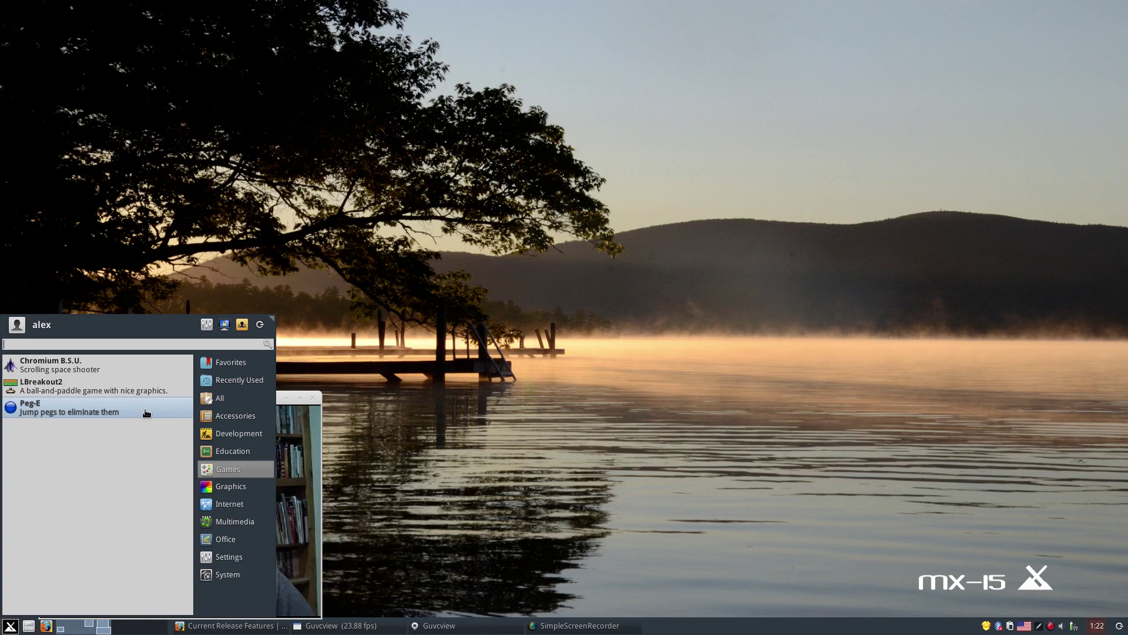
Step: Show the Graphics apps, then the Internet apps: Firefox, GNOME PPP, HexChat, Thunderbird Mail, Transmission
{"action": "left_click", "coordinate": [230, 487]}
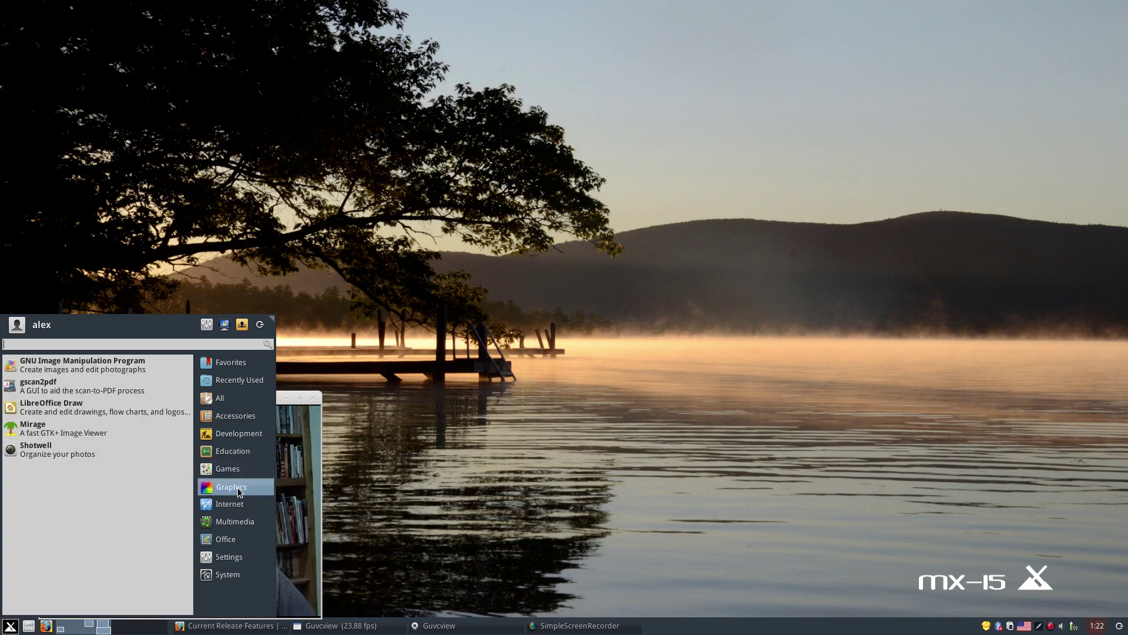
{"action": "mouse_move", "coordinate": [229, 503]}
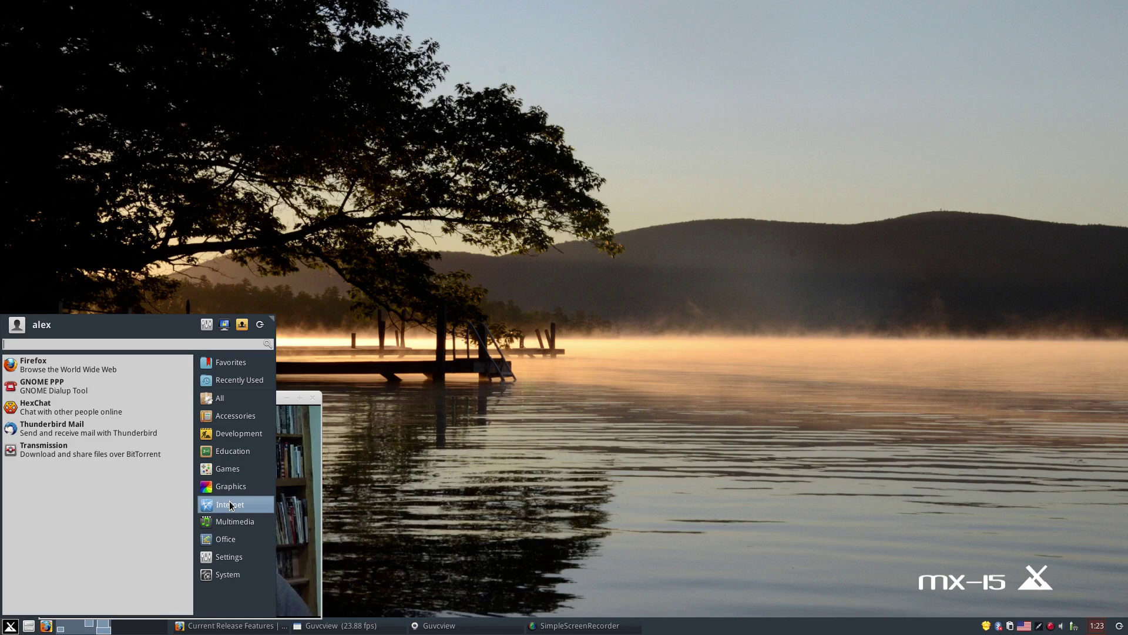
Step: Display the Multimedia apps, including Asunder CD Ripper, Clementine, Kazam, SMTube, VLC and Xfburn
{"action": "left_click", "coordinate": [226, 522]}
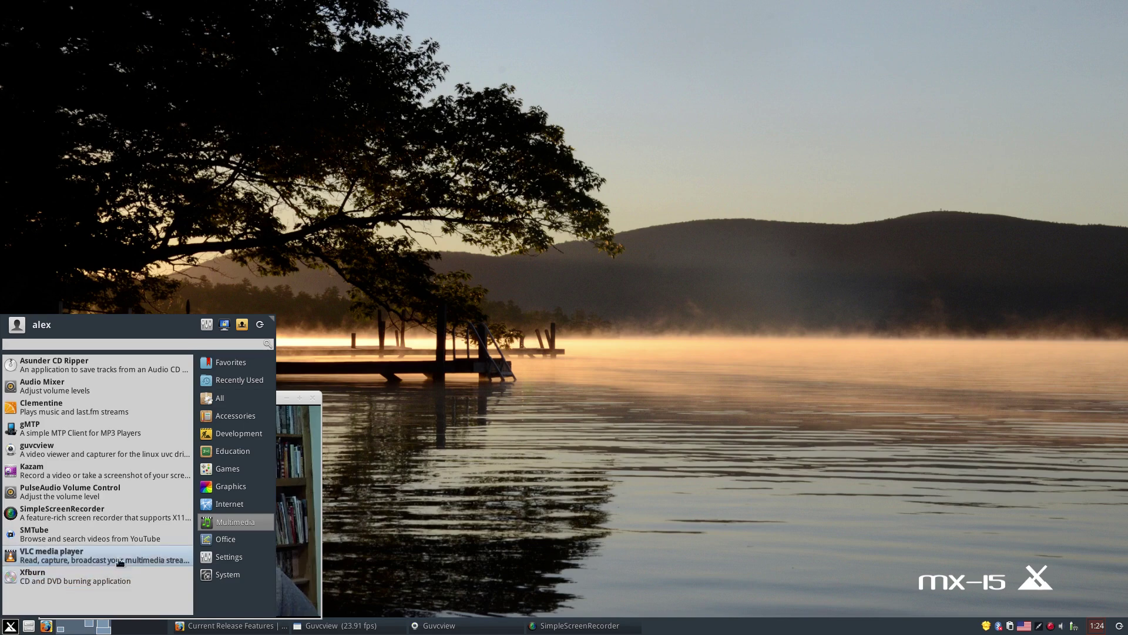
Step: Scroll the Office apps down to qpdfview, then show the Settings list starting at Accessibility
{"action": "left_click", "coordinate": [216, 537]}
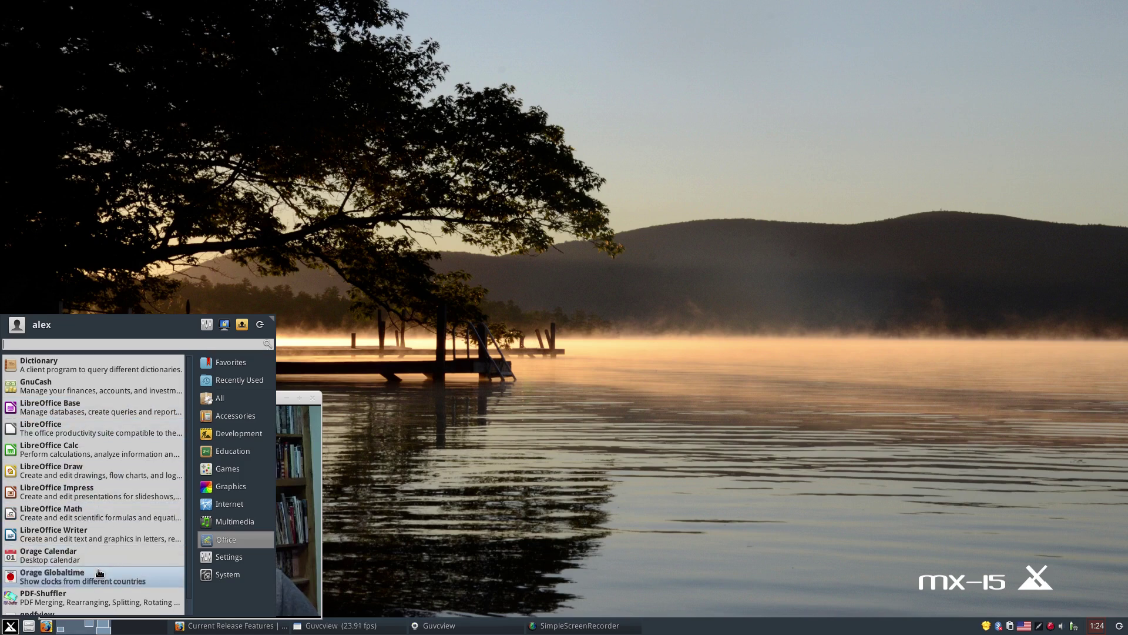
{"action": "scroll", "coordinate": [101, 567], "scroll_direction": "down", "scroll_amount": 1}
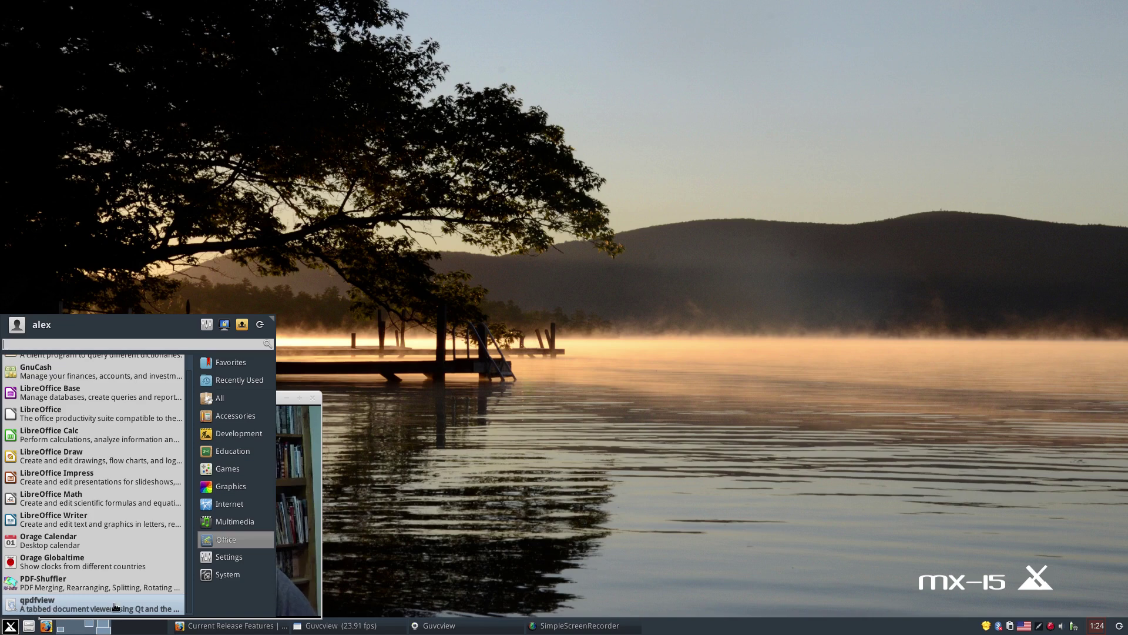
{"action": "left_click", "coordinate": [214, 556]}
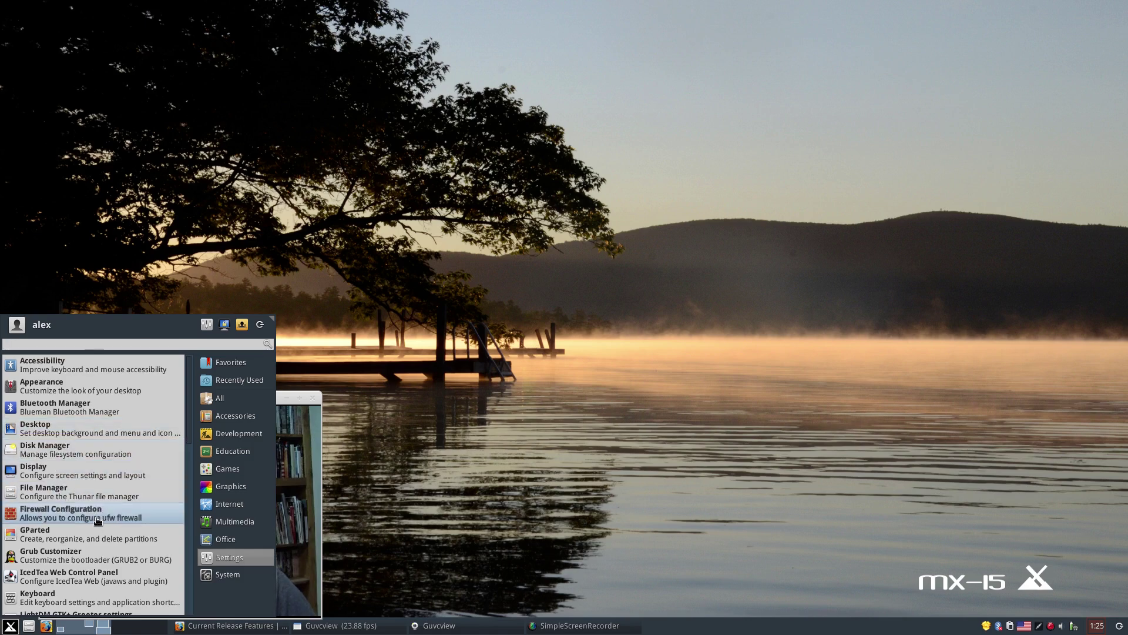
Step: Scroll the Settings list down to Grub Customizer, IcedTea Web Control Panel, Keyboard and MIME Type Editor
{"action": "scroll", "coordinate": [98, 520], "scroll_direction": "down", "scroll_amount": 1}
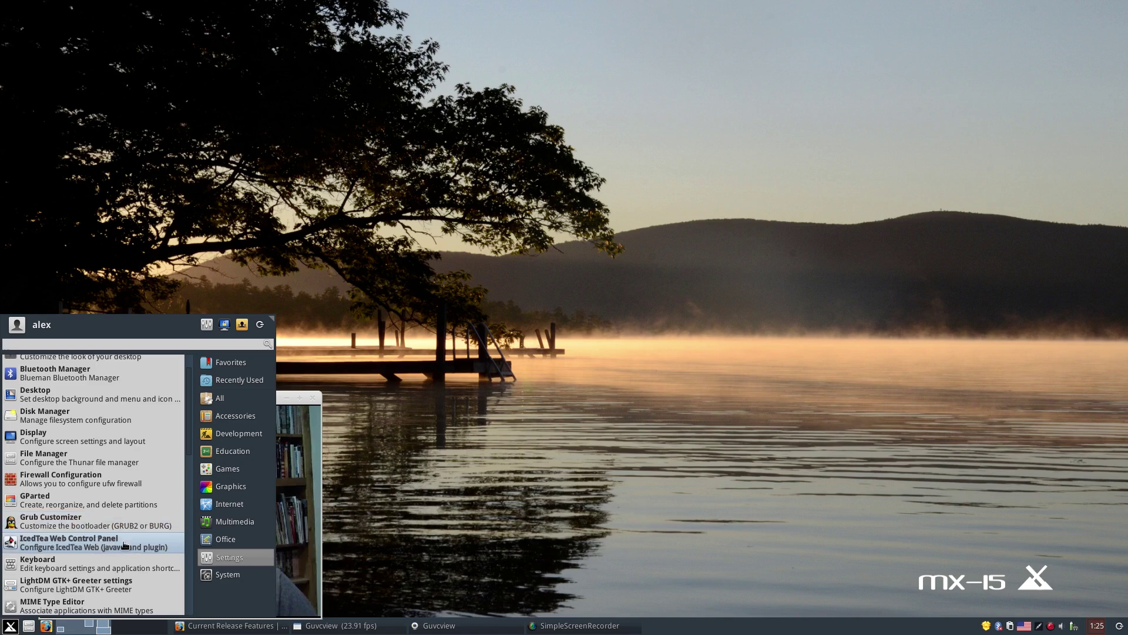
Step: Scroll the Settings list to its last entries, Window Manager Tweaks and Workspaces
{"action": "scroll", "coordinate": [121, 548], "scroll_direction": "down", "scroll_amount": 1}
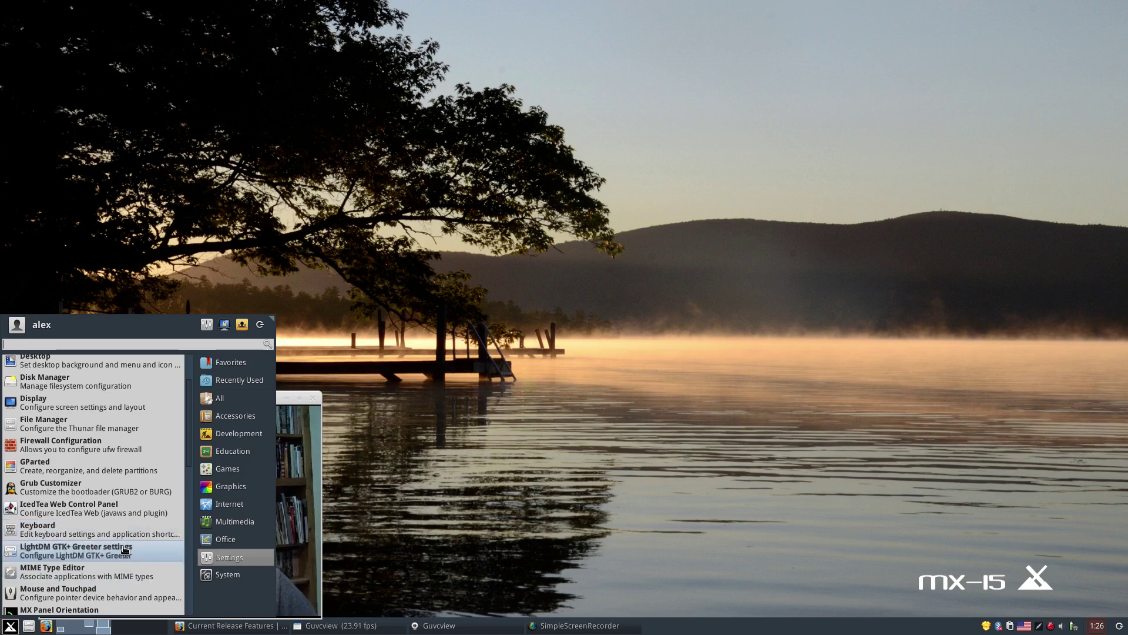
{"action": "scroll", "coordinate": [121, 549], "scroll_direction": "down", "scroll_amount": 2}
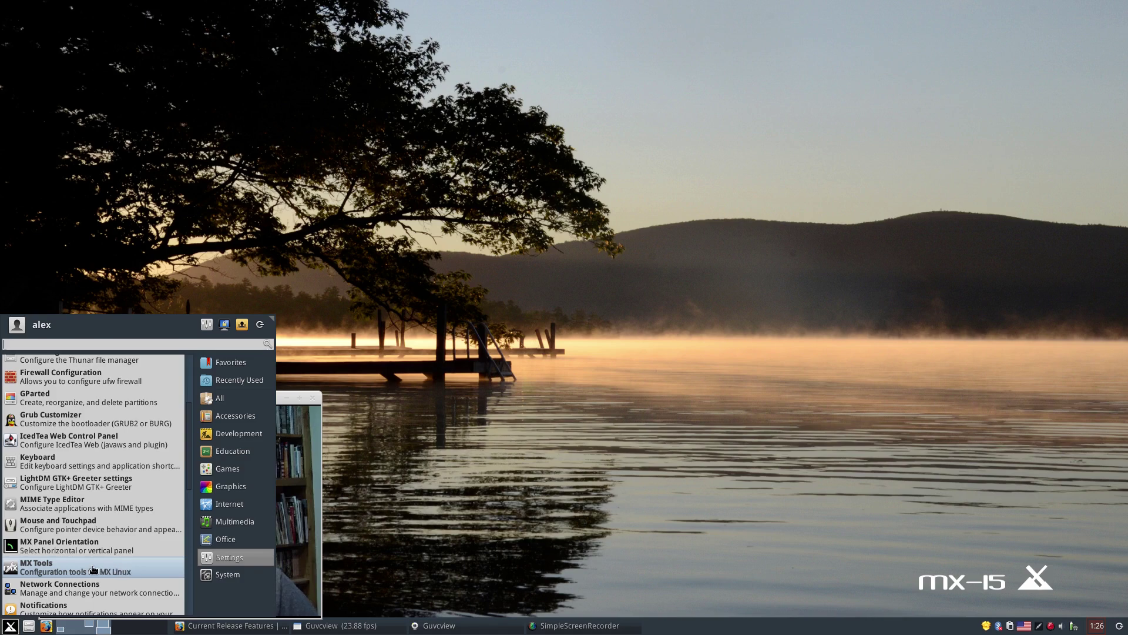
{"action": "scroll", "coordinate": [118, 569], "scroll_direction": "down", "scroll_amount": 5}
{"action": "scroll", "coordinate": [126, 570], "scroll_direction": "down", "scroll_amount": 8}
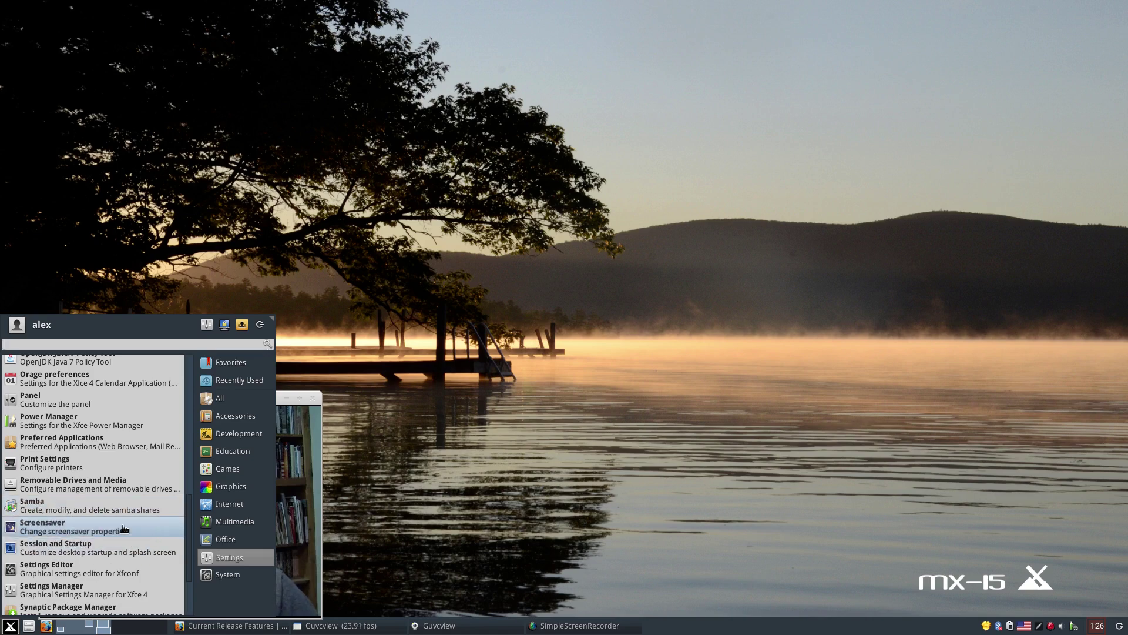
{"action": "scroll", "coordinate": [142, 558], "scroll_direction": "down", "scroll_amount": 3}
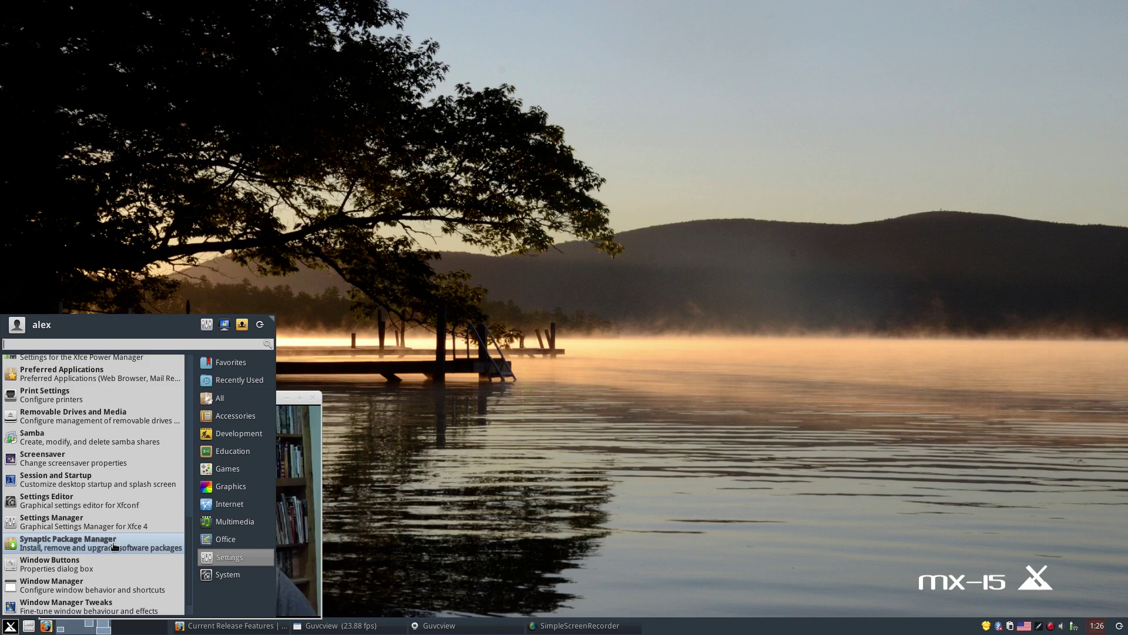
{"action": "scroll", "coordinate": [141, 563], "scroll_direction": "down", "scroll_amount": 1}
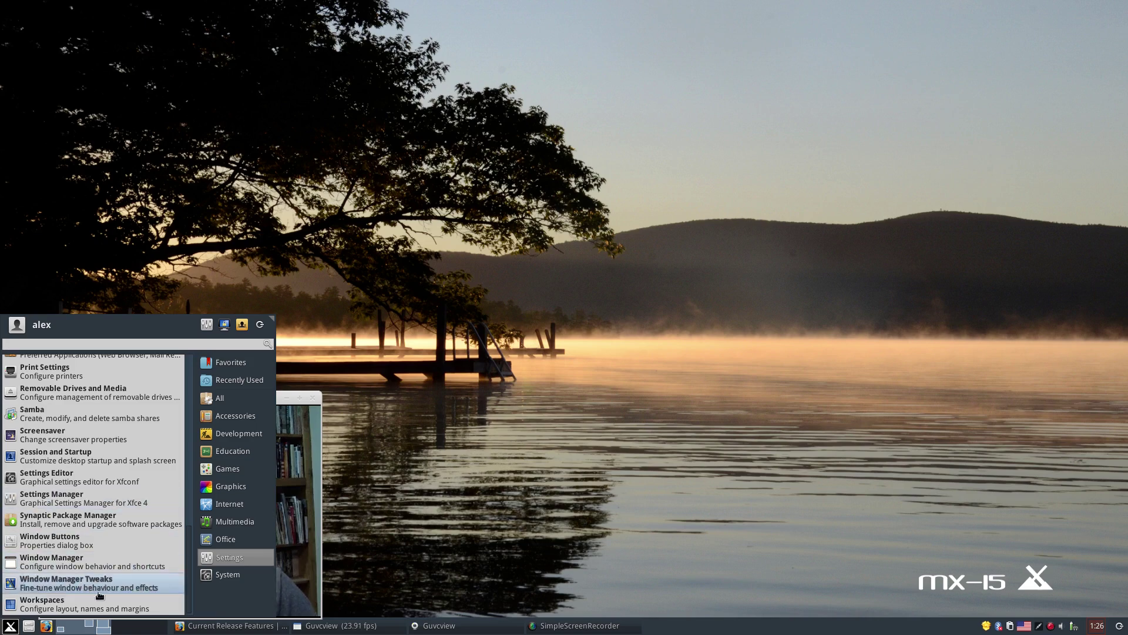
Step: Display the System category and scroll past Synaptic Package Manager to Task Manager
{"action": "left_click", "coordinate": [229, 576]}
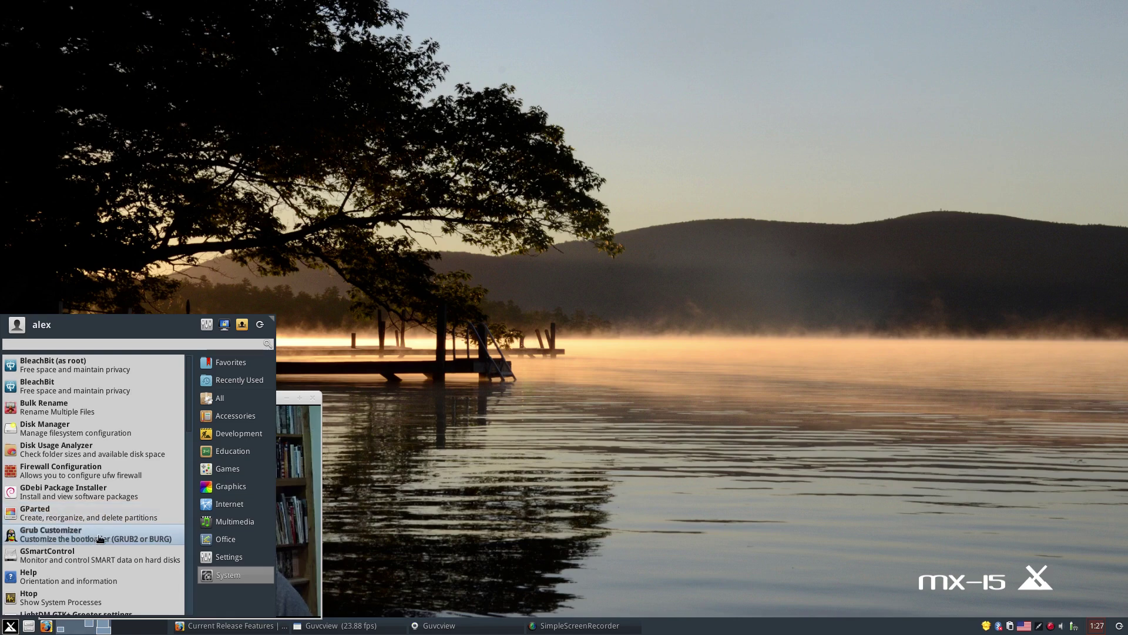
{"action": "scroll", "coordinate": [120, 555], "scroll_direction": "down", "scroll_amount": 5}
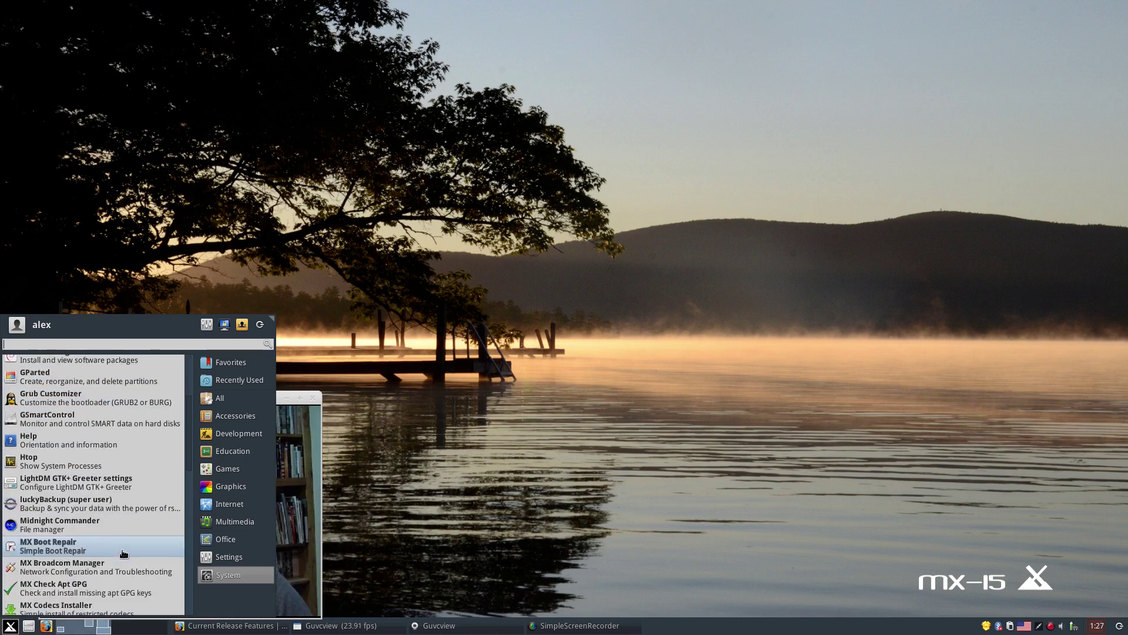
{"action": "scroll", "coordinate": [124, 552], "scroll_direction": "down", "scroll_amount": 1}
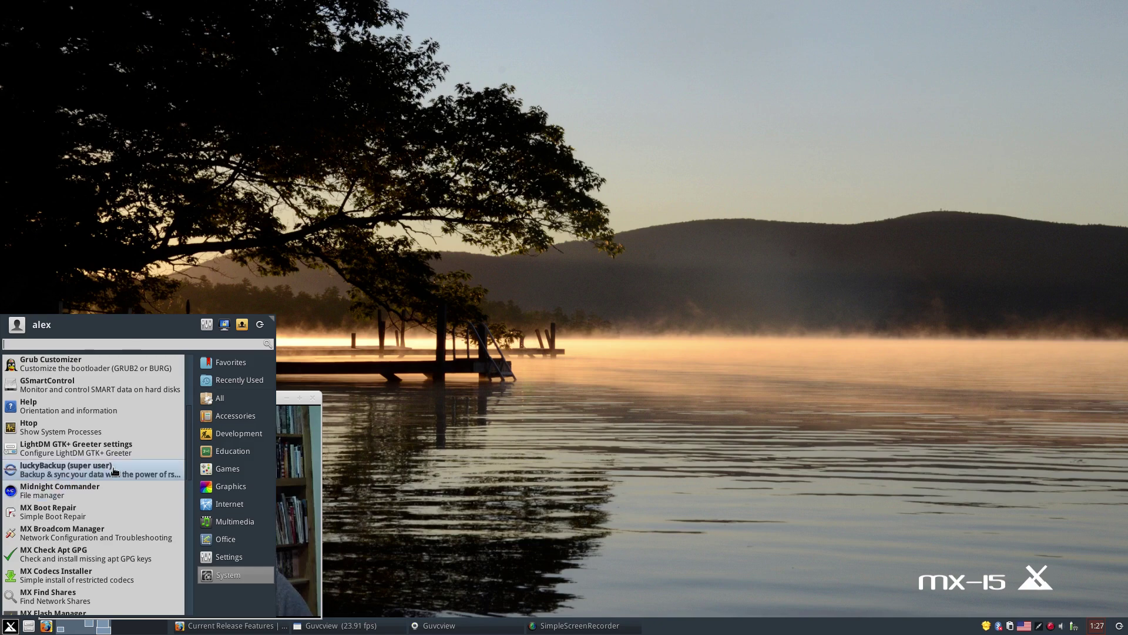
{"action": "scroll", "coordinate": [135, 511], "scroll_direction": "down", "scroll_amount": 4}
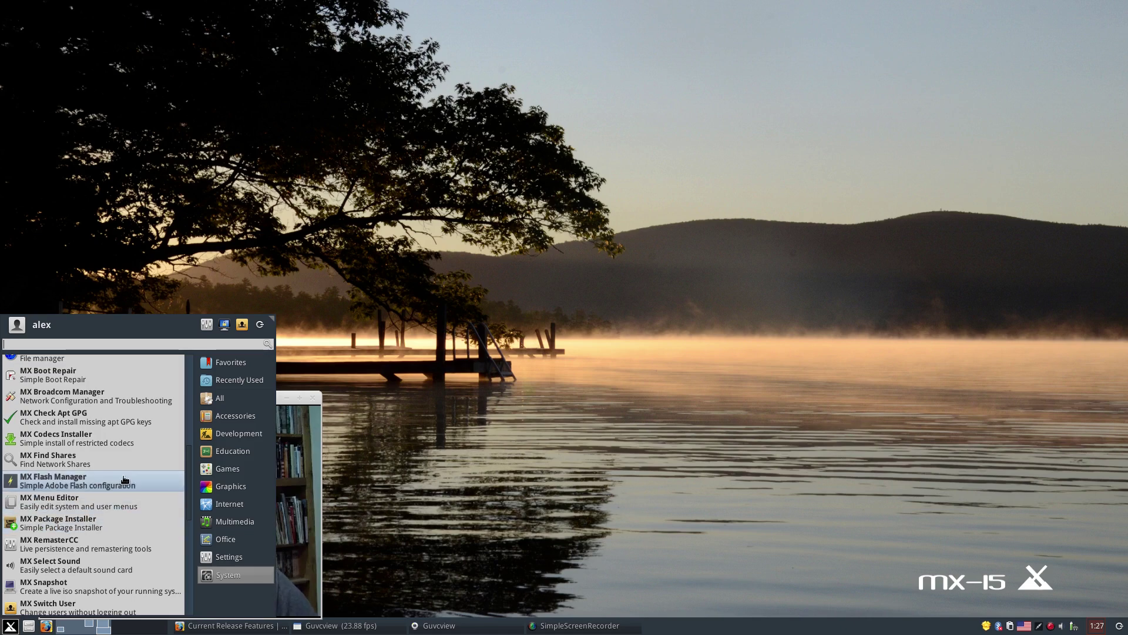
{"action": "scroll", "coordinate": [124, 558], "scroll_direction": "down", "scroll_amount": 3}
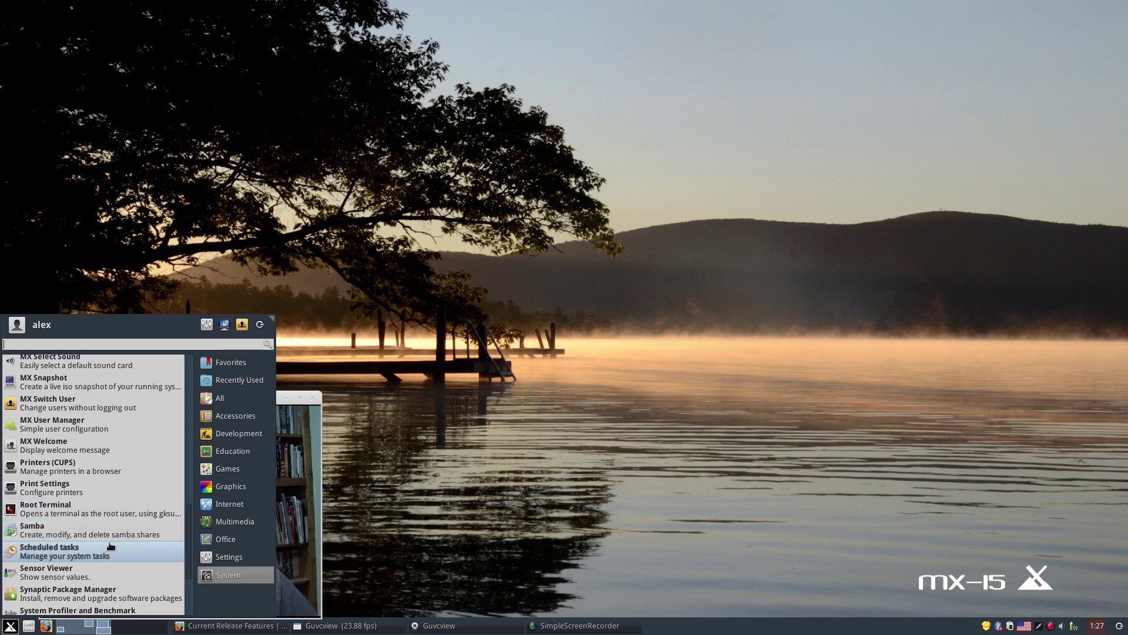
{"action": "scroll", "coordinate": [115, 574], "scroll_direction": "down", "scroll_amount": 1}
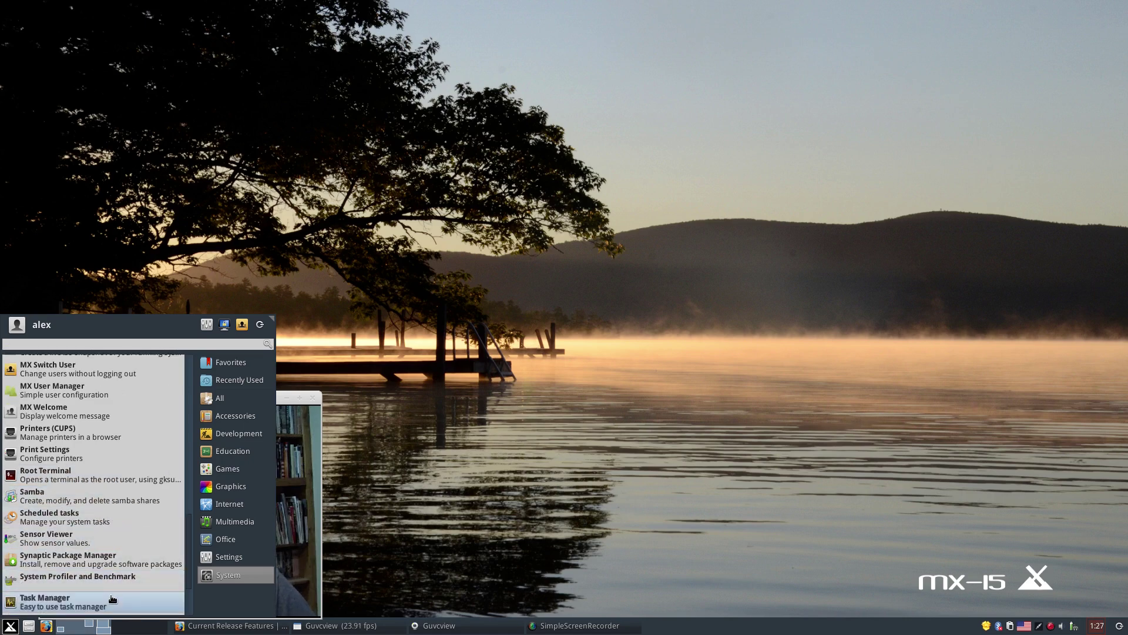